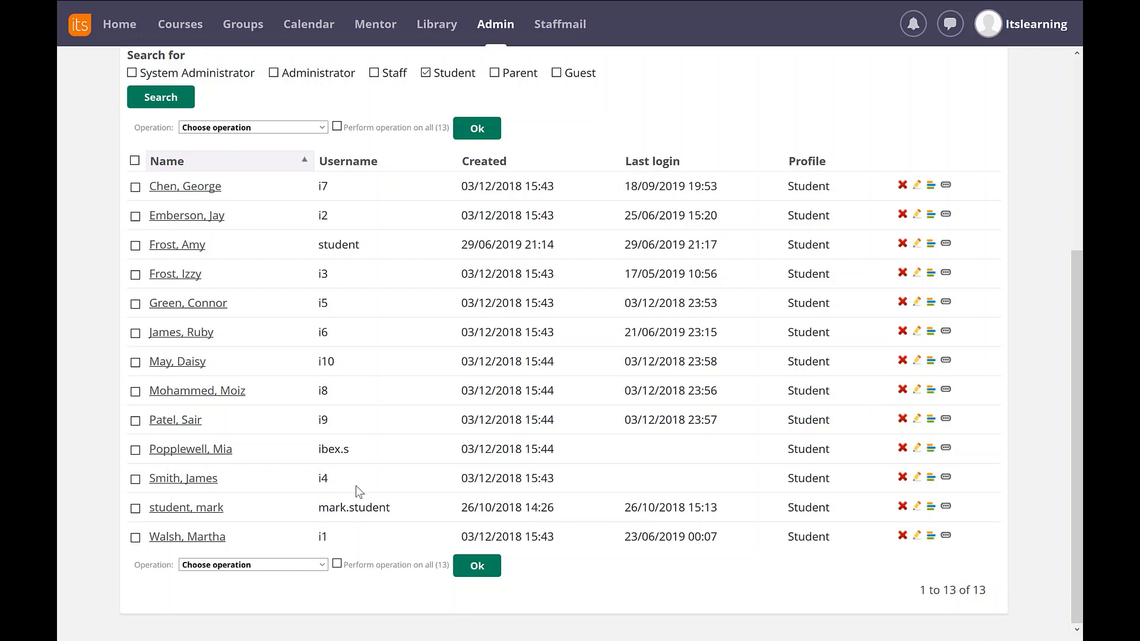
pyautogui.hotkey('alt', 'Tab')
# Step: Start a new user import from file and attach parental user21.csv
pyautogui.moveTo(1077, 284); pyautogui.dragTo(1071, 59)
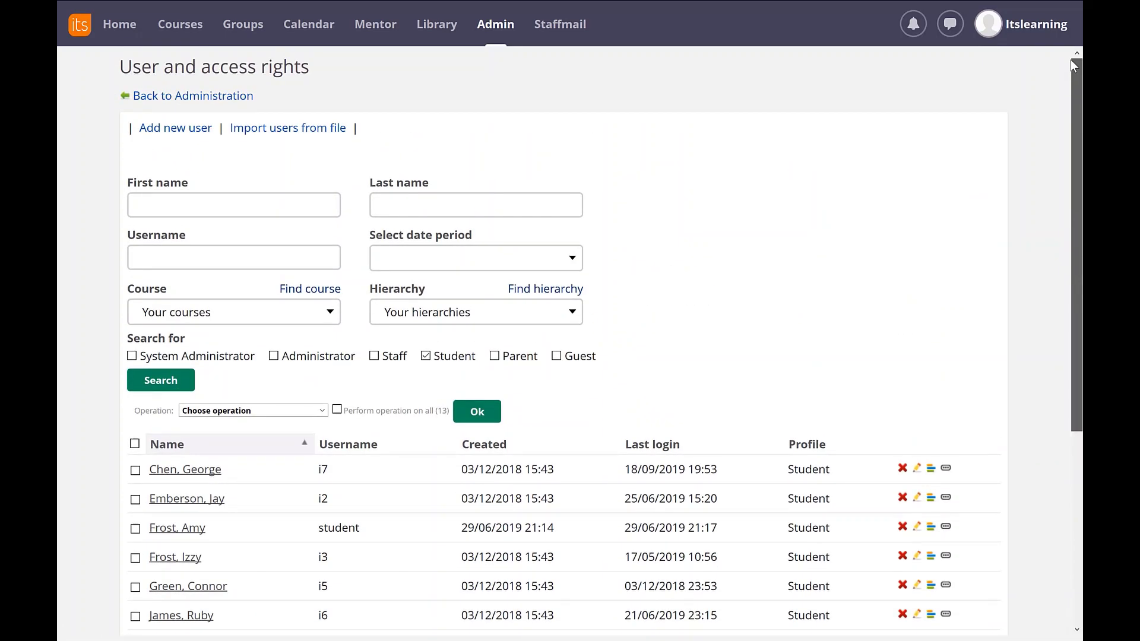
pyautogui.click(301, 130)
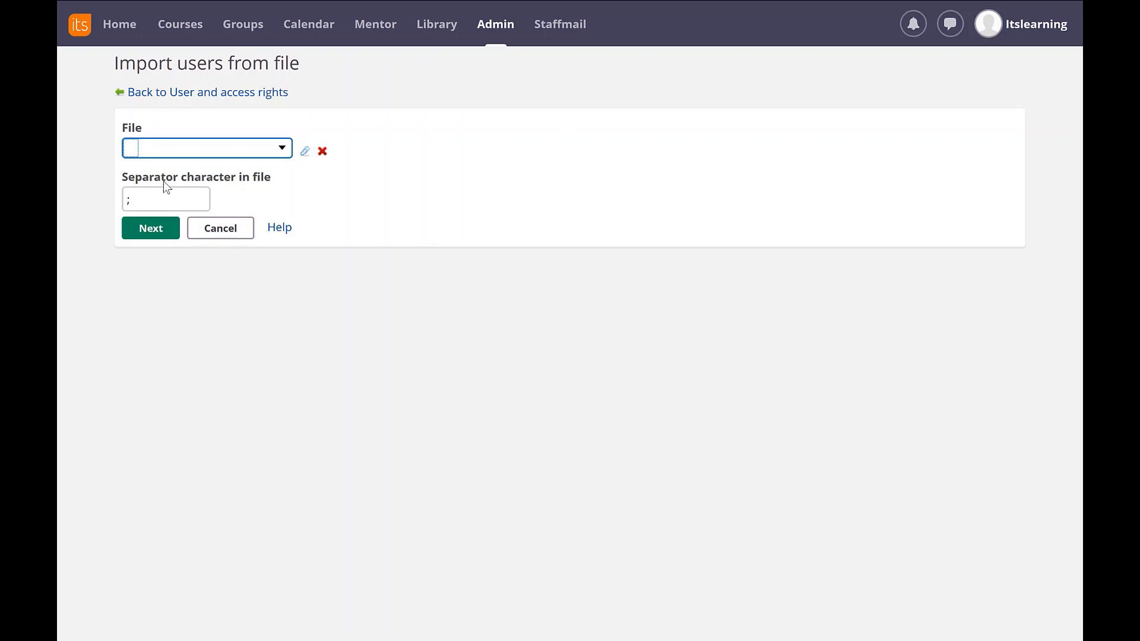
pyautogui.click(305, 157)
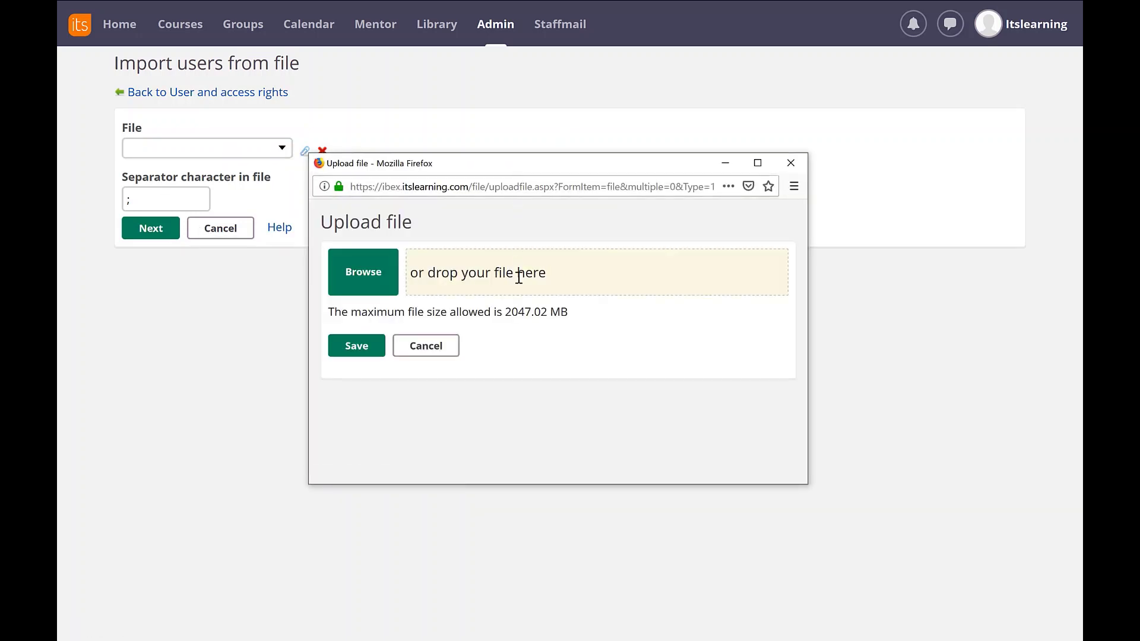
pyautogui.click(378, 277)
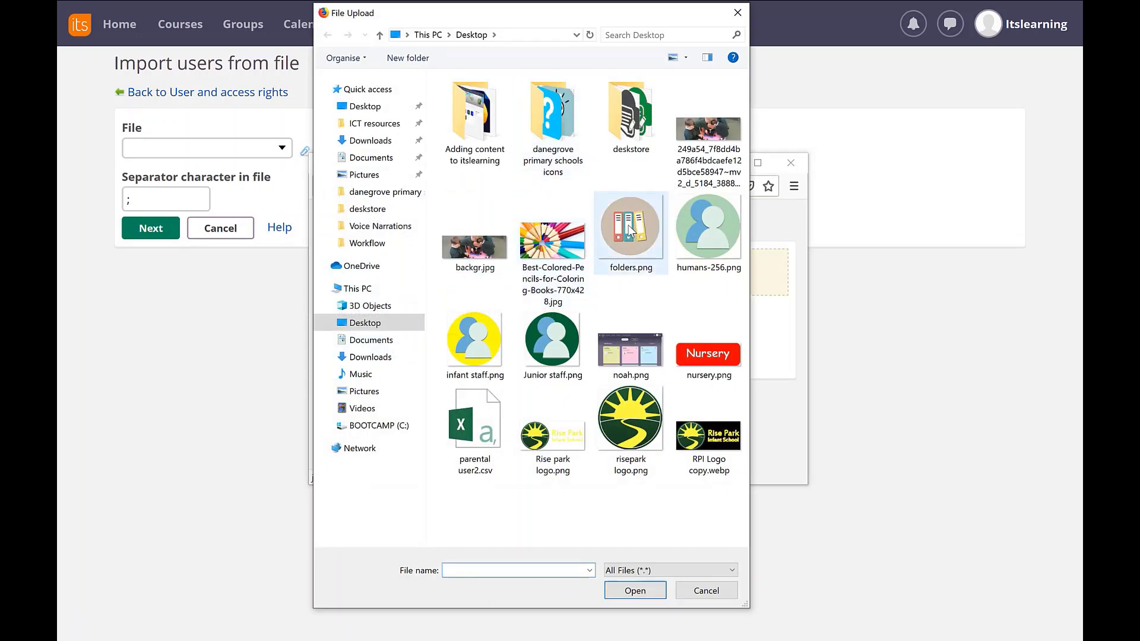
pyautogui.click(475, 426)
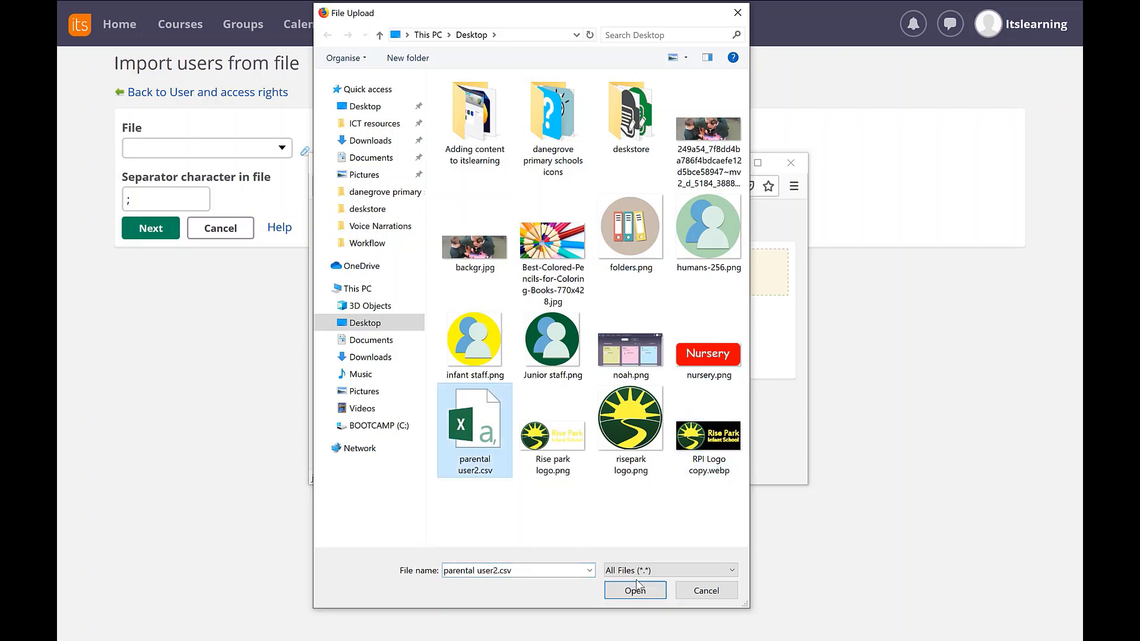
pyautogui.click(634, 590)
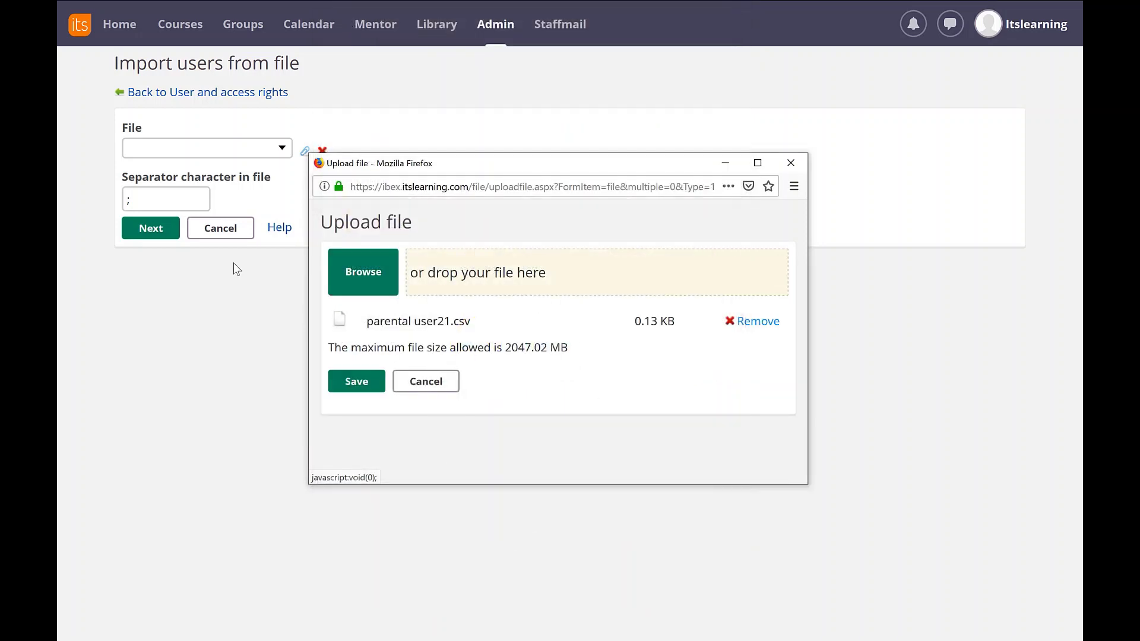
pyautogui.click(357, 389)
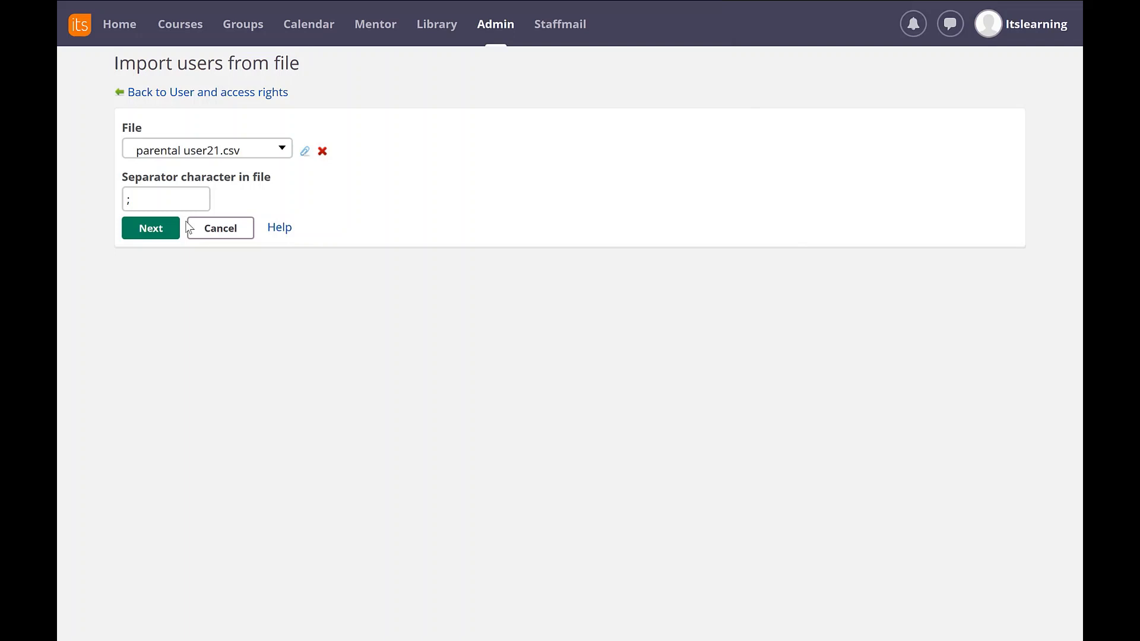
# Step: Change the file's separator character to a comma
pyautogui.click(140, 201)
pyautogui.write(',')
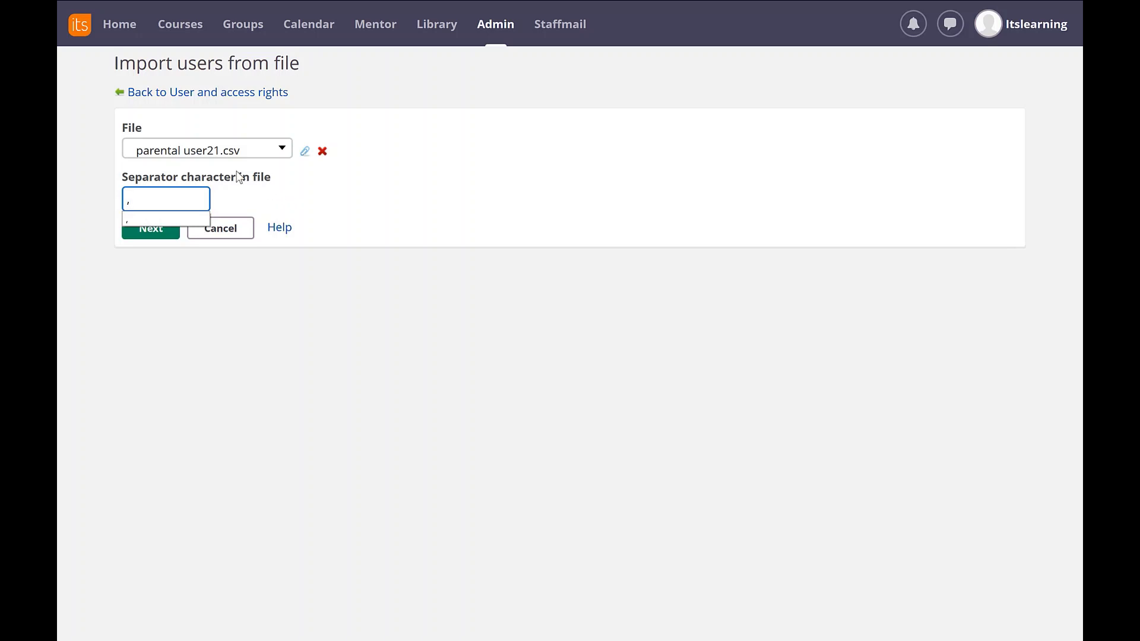
pyautogui.click(166, 262)
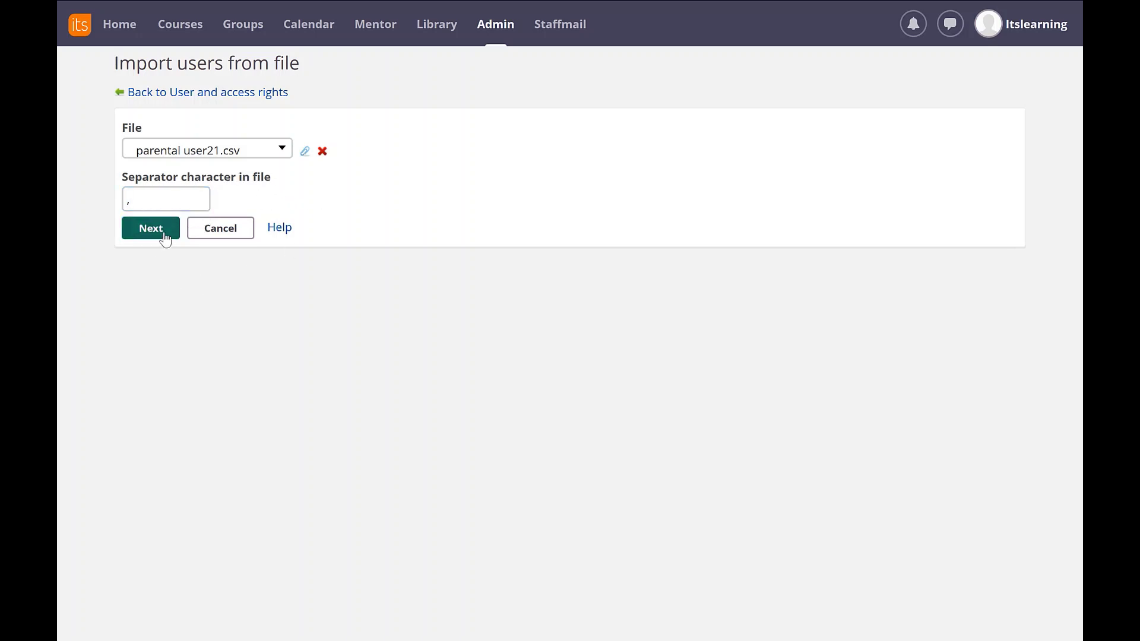
# Step: Continue to column mapping and set the imported accounts' profile to Parent
pyautogui.click(163, 233)
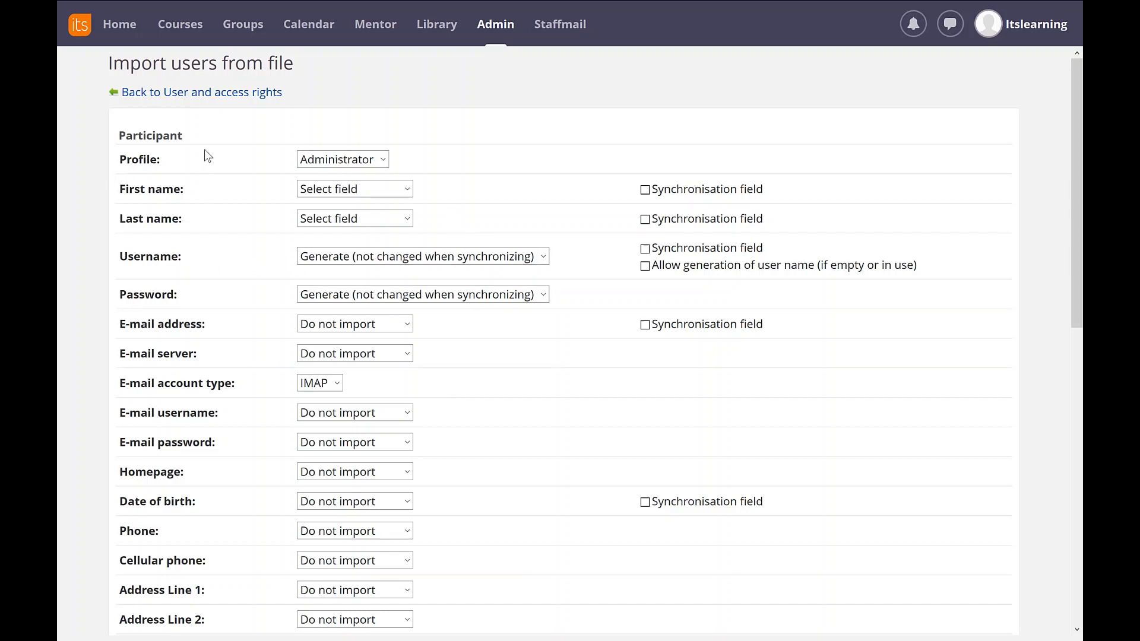
pyautogui.click(383, 162)
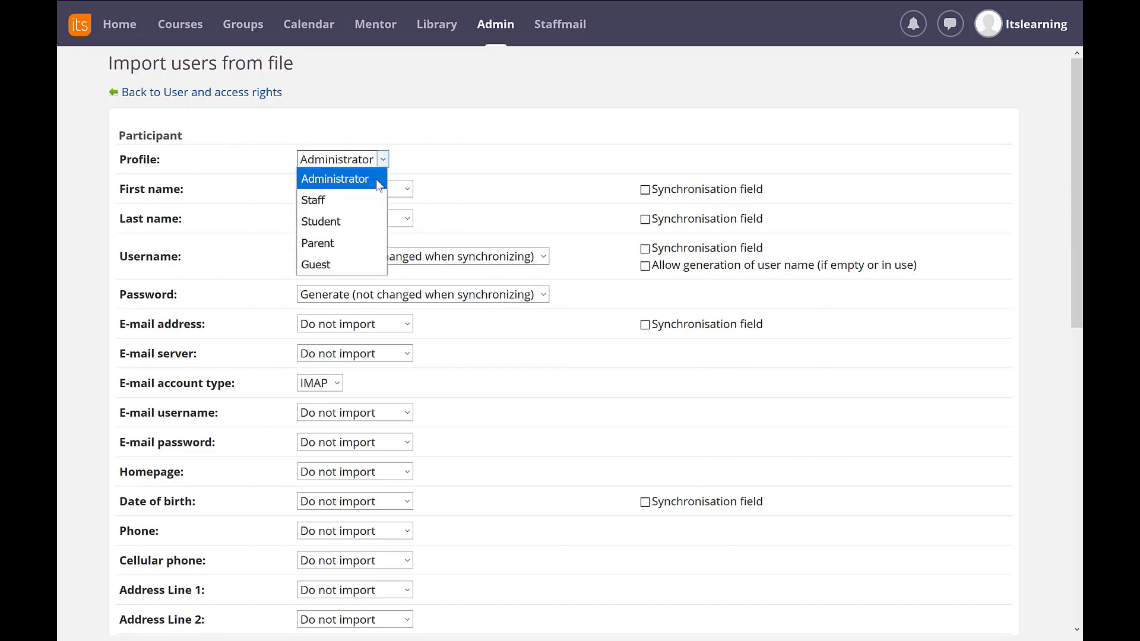
pyautogui.click(374, 241)
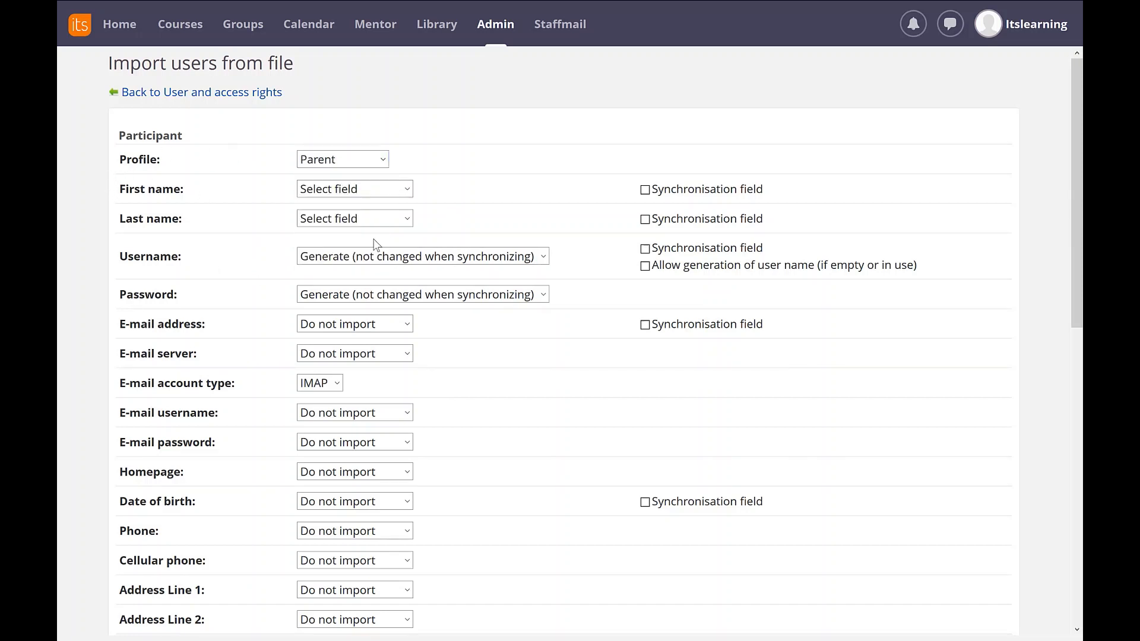
# Step: Map First name, Last name, Username and Password to the firstname, lastname, username and password columns
pyautogui.click(408, 189)
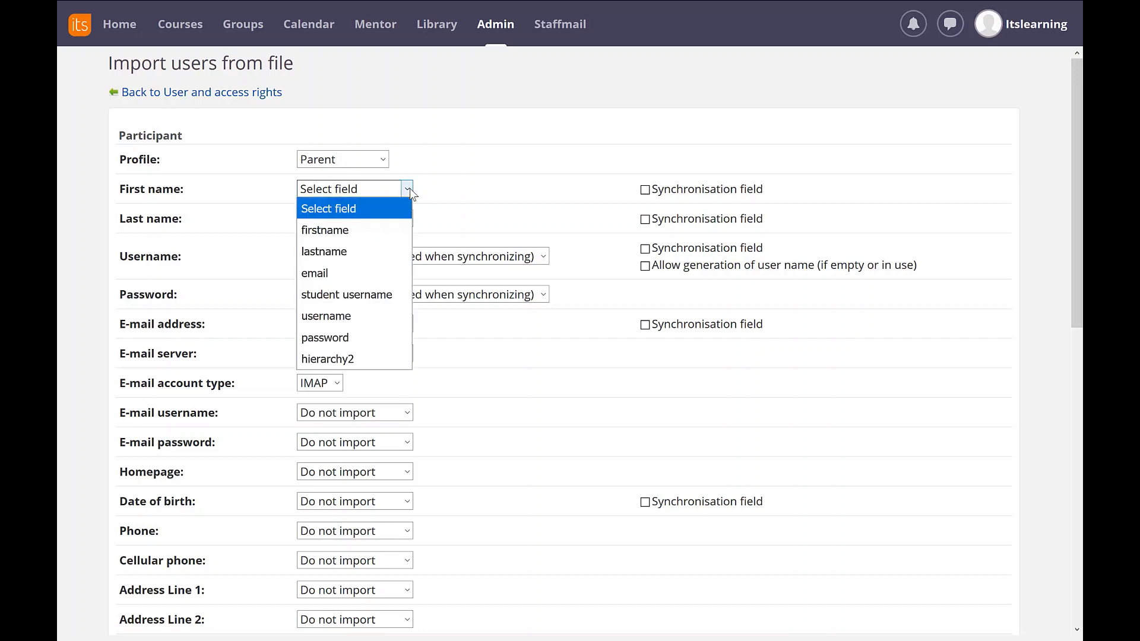
pyautogui.click(387, 236)
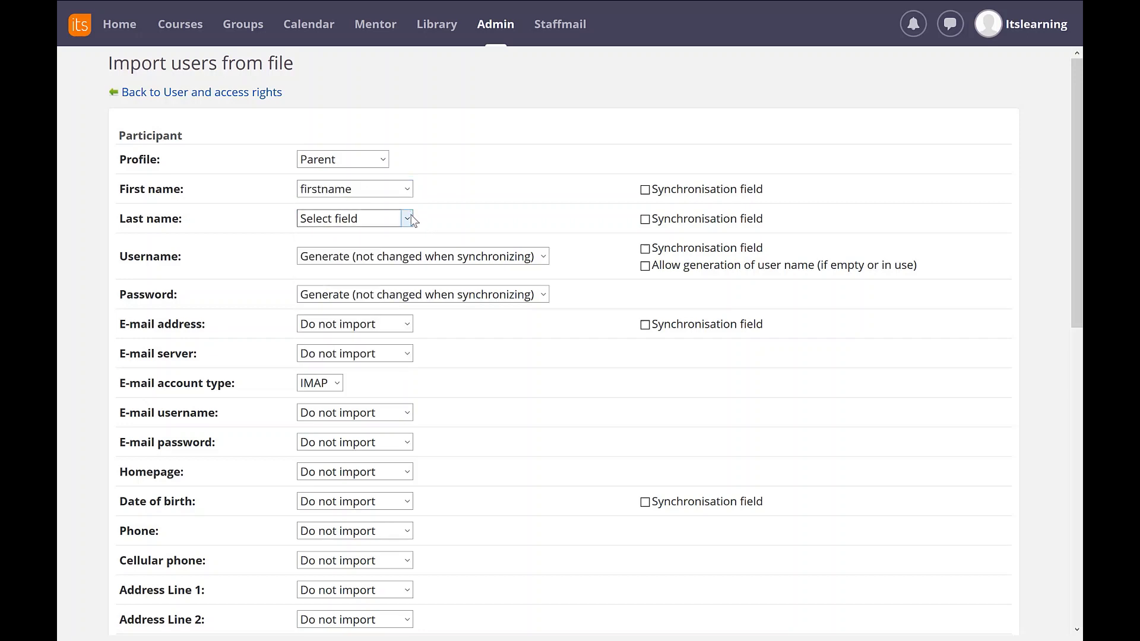
pyautogui.click(409, 219)
pyautogui.click(386, 281)
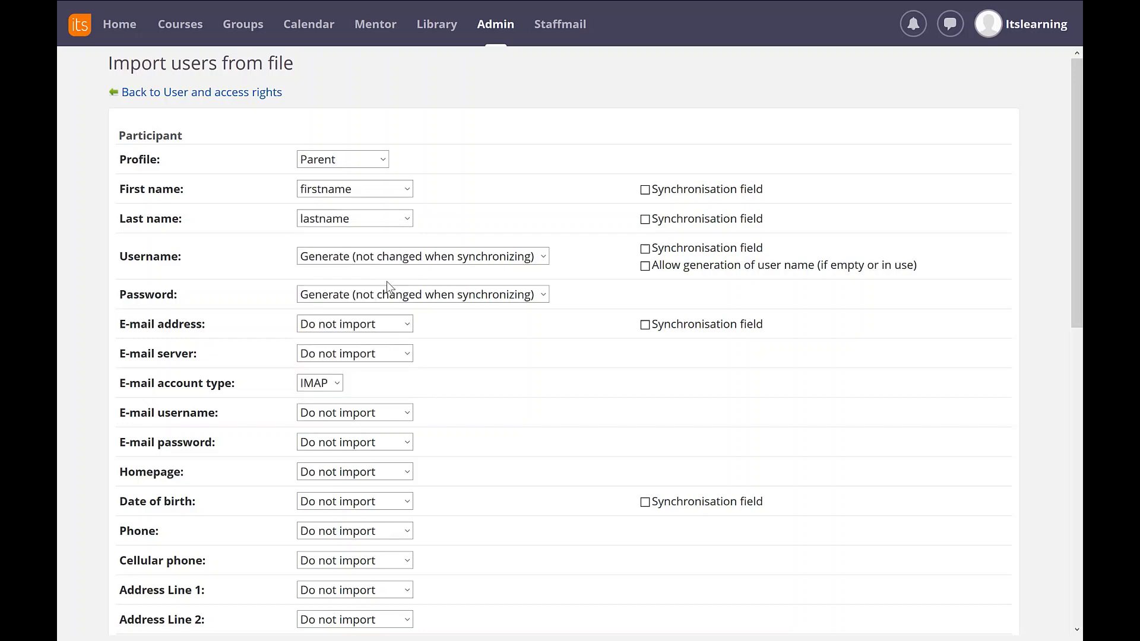
pyautogui.click(544, 257)
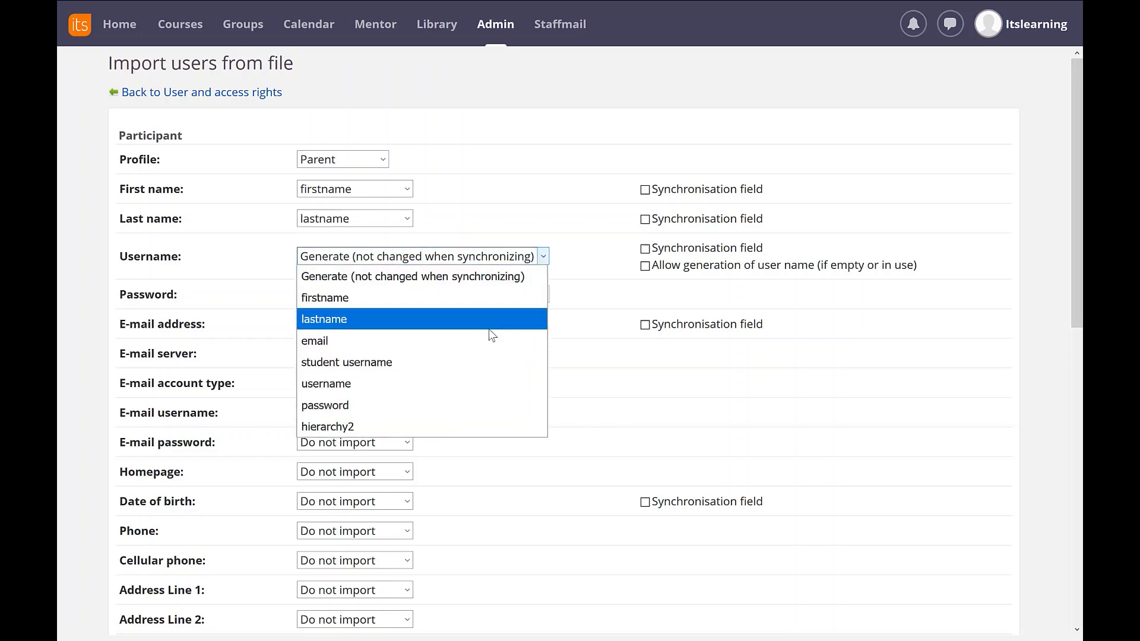
pyautogui.click(498, 388)
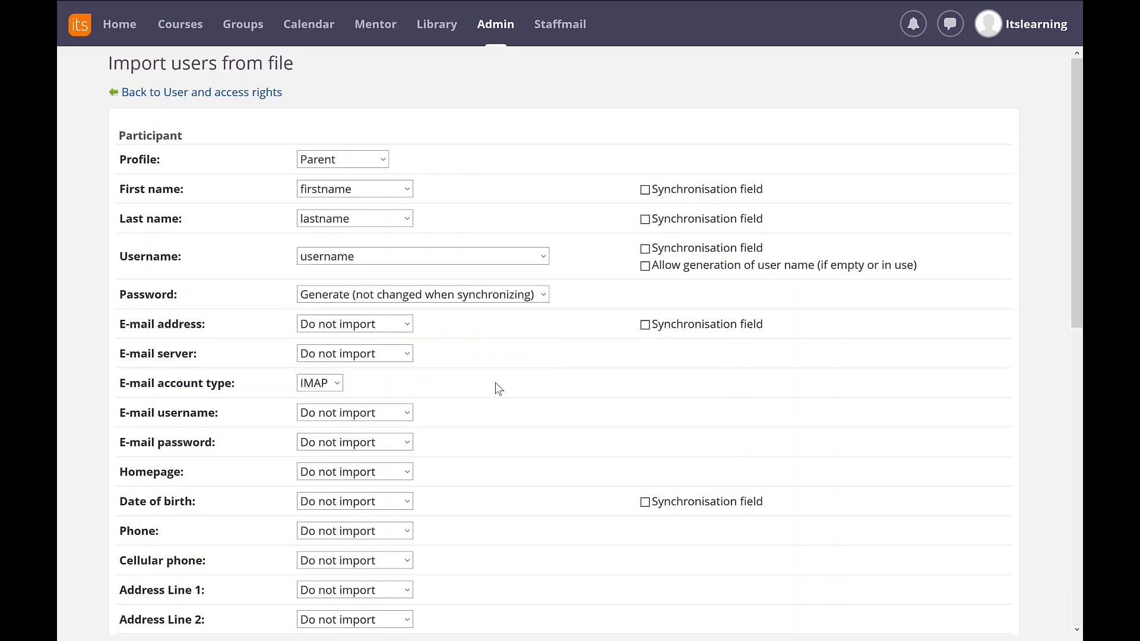
pyautogui.click(544, 295)
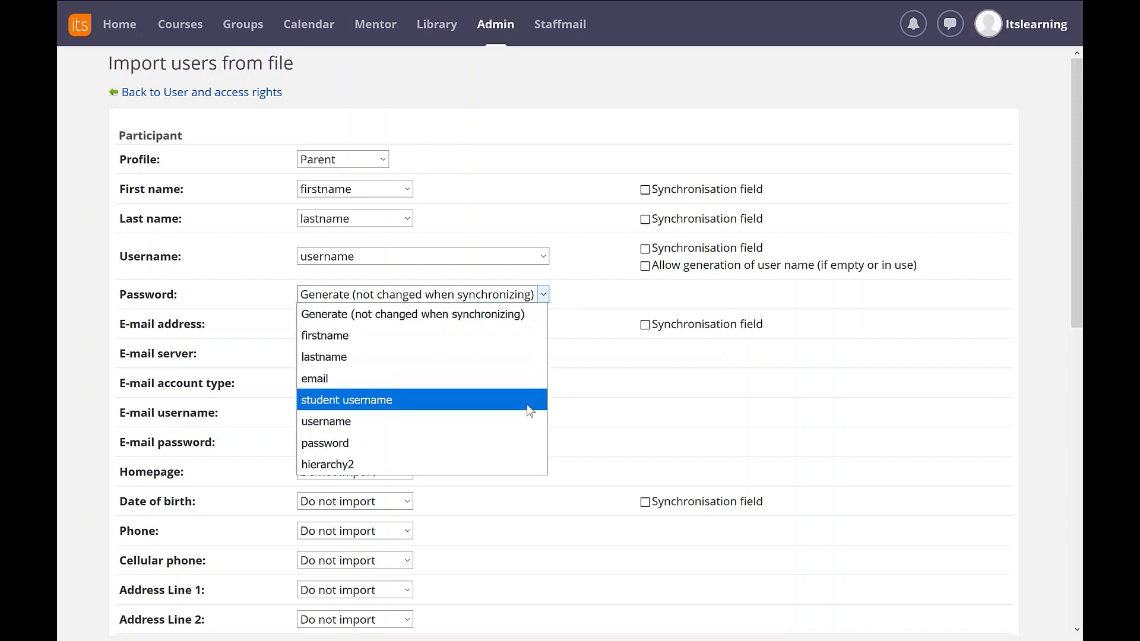
pyautogui.click(528, 442)
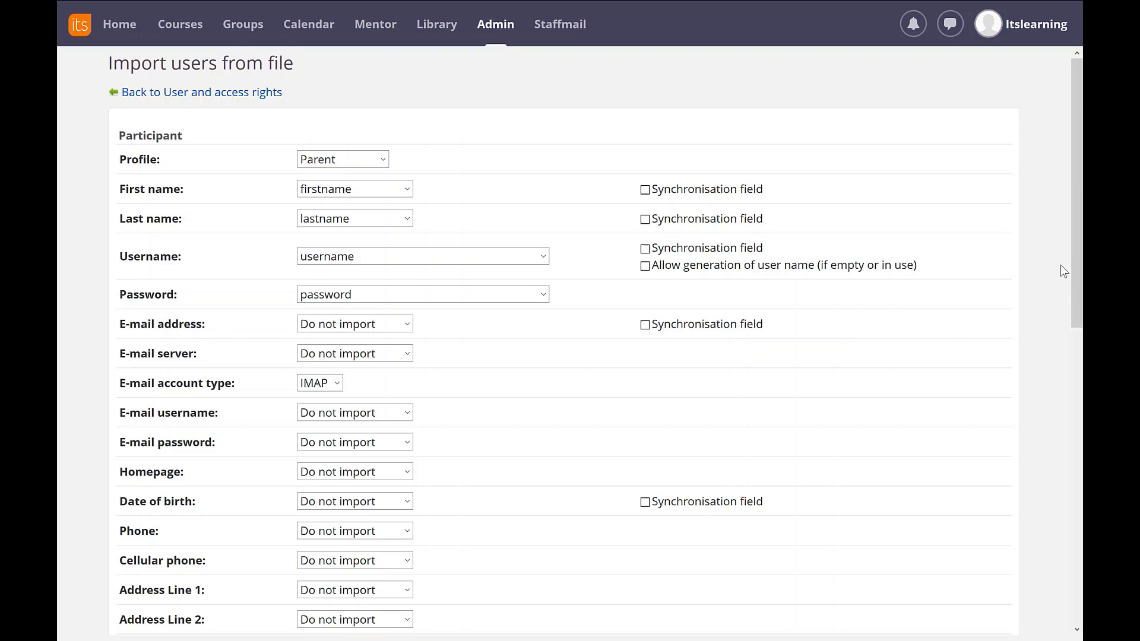
# Step: Give the imported parents the Guest (10) hierarchy role
pyautogui.scroll(-4, 1077, 255)
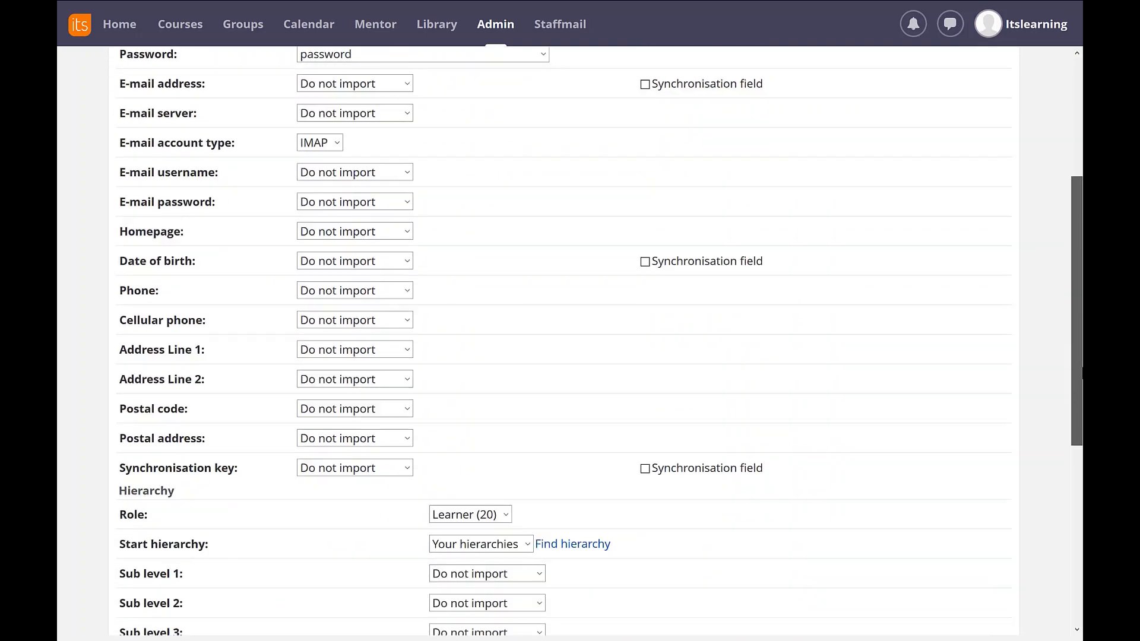
pyautogui.scroll(-2, 1077, 254)
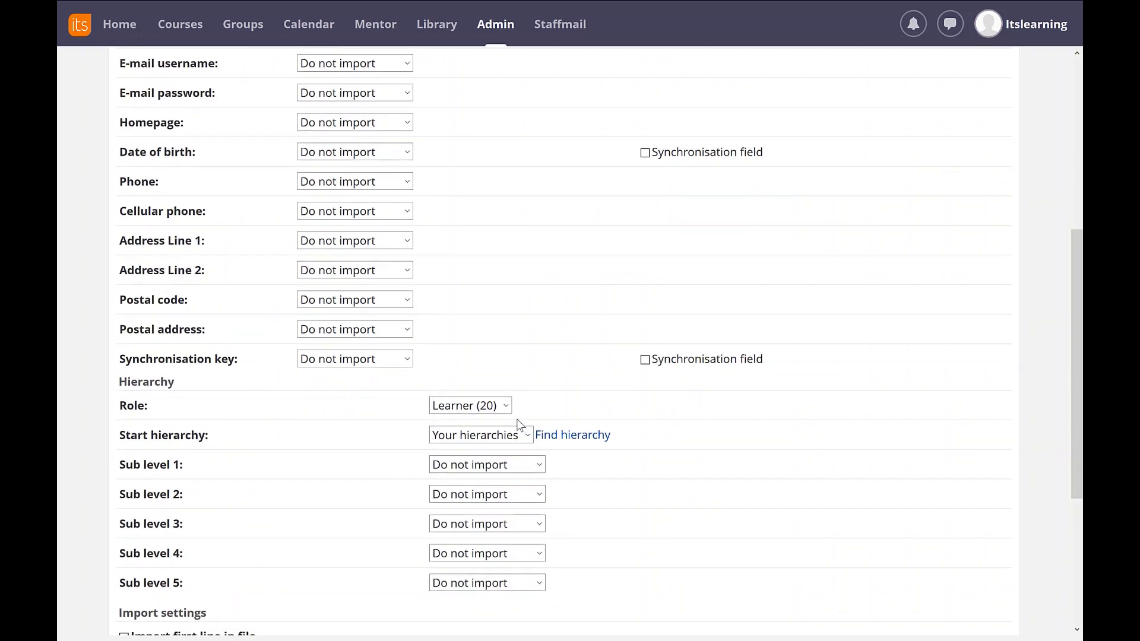
pyautogui.click(507, 409)
pyautogui.click(469, 425)
# Step: Start the hierarchy at Ibex Primary Parents with Sub level 1 from the hierarchy2 column
pyautogui.click(585, 439)
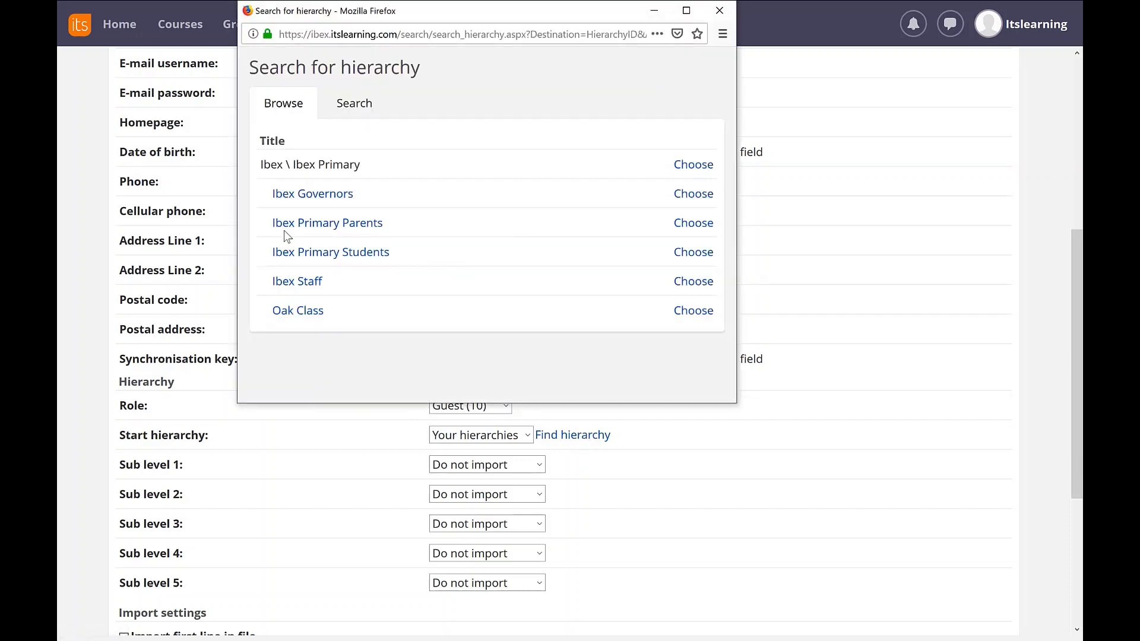
pyautogui.click(697, 224)
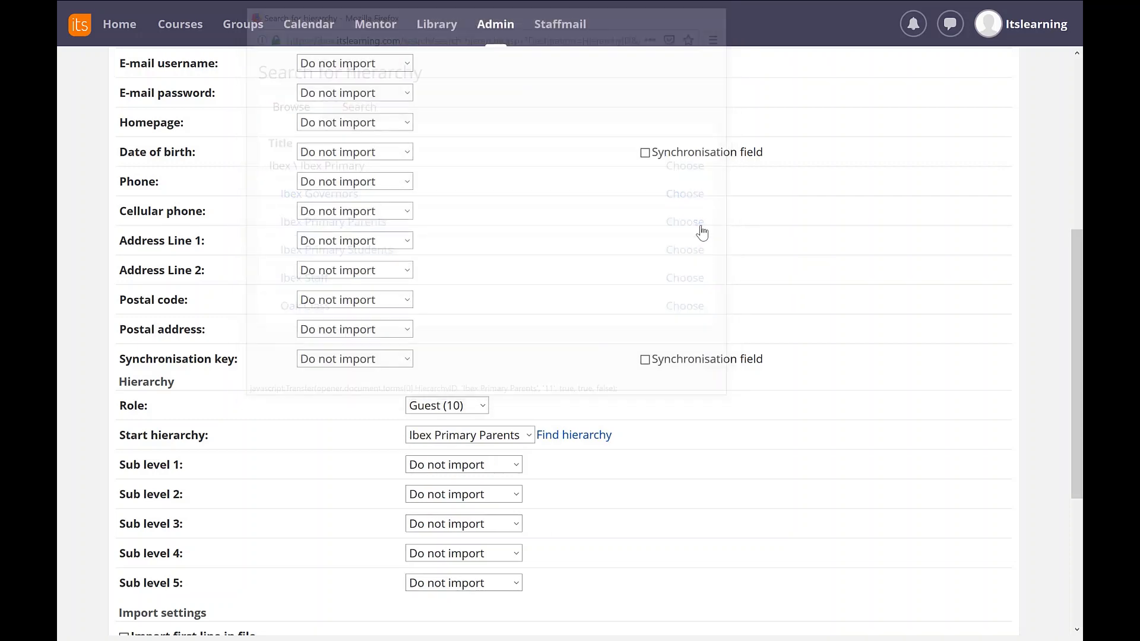
pyautogui.click(516, 466)
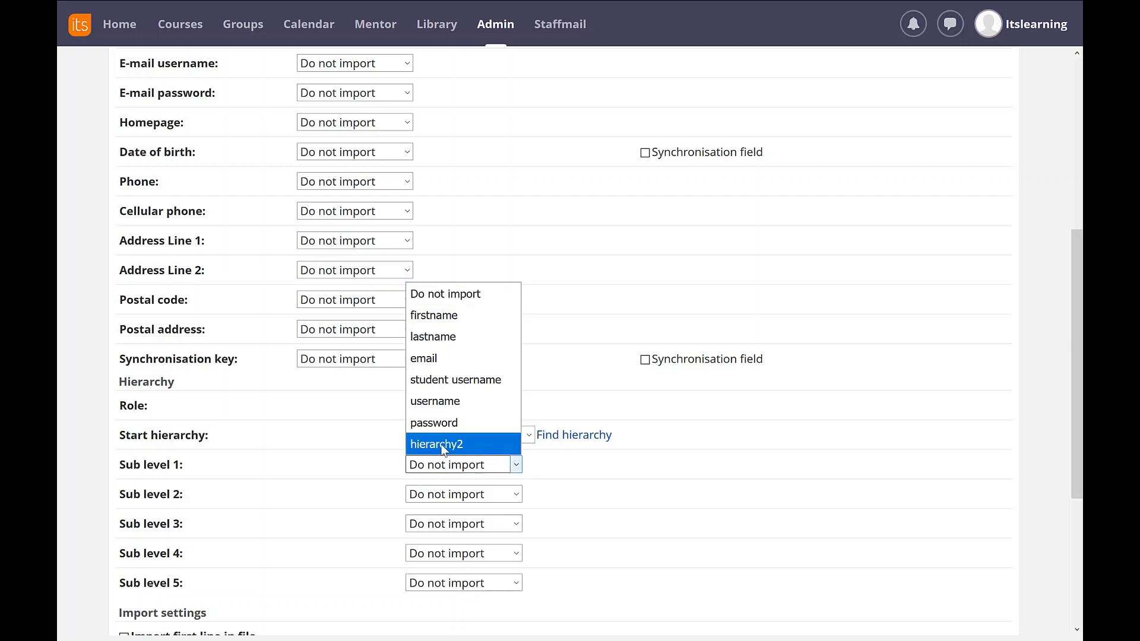
pyautogui.click(461, 444)
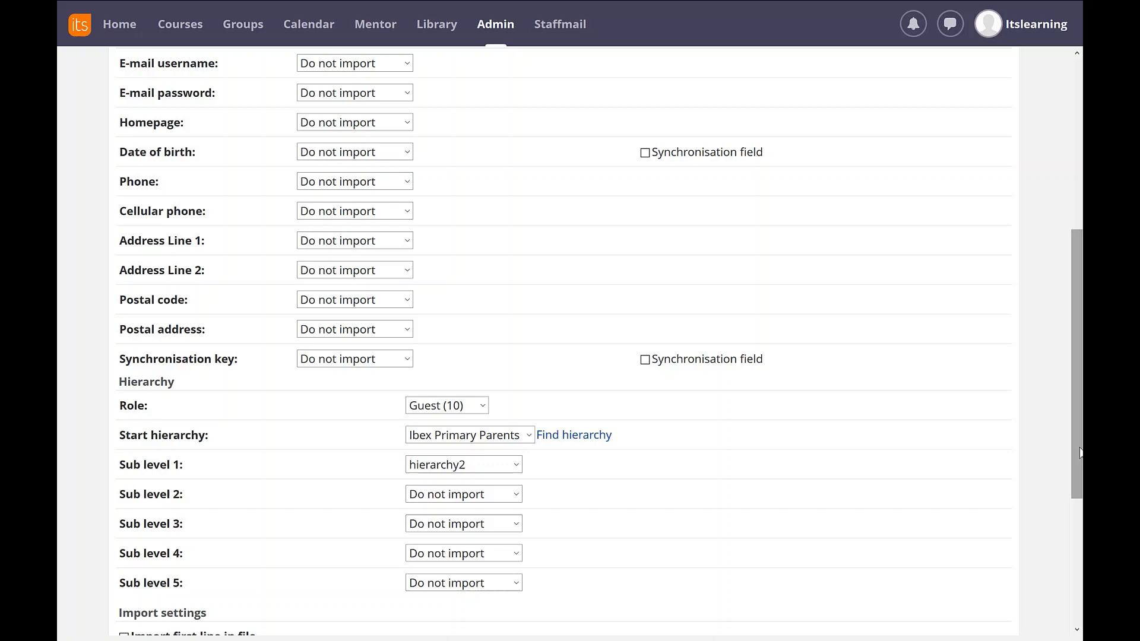
# Step: Set the parent synchronisation field to 'student username', matched against the child's 'Username'
pyautogui.moveTo(1072, 461); pyautogui.dragTo(1072, 587)
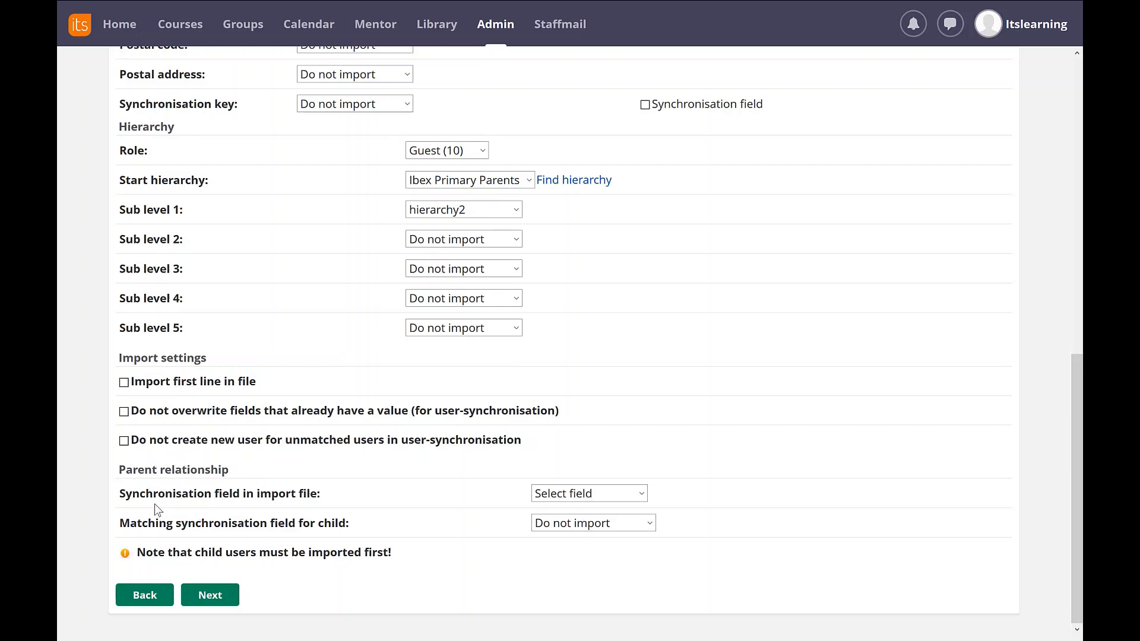
pyautogui.click(643, 496)
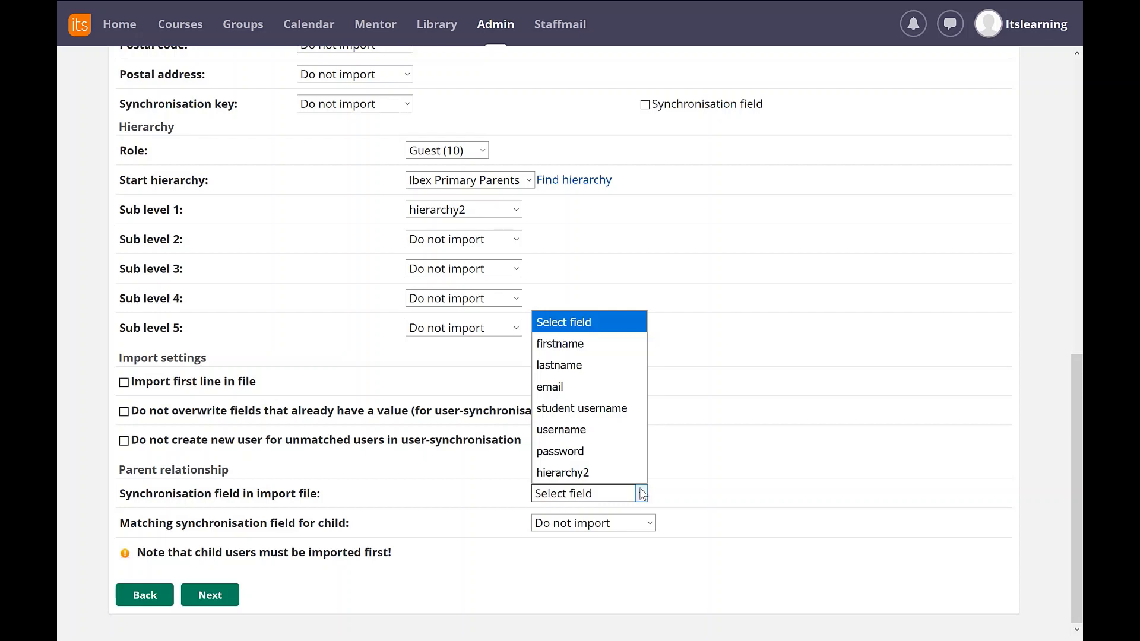
pyautogui.click(628, 409)
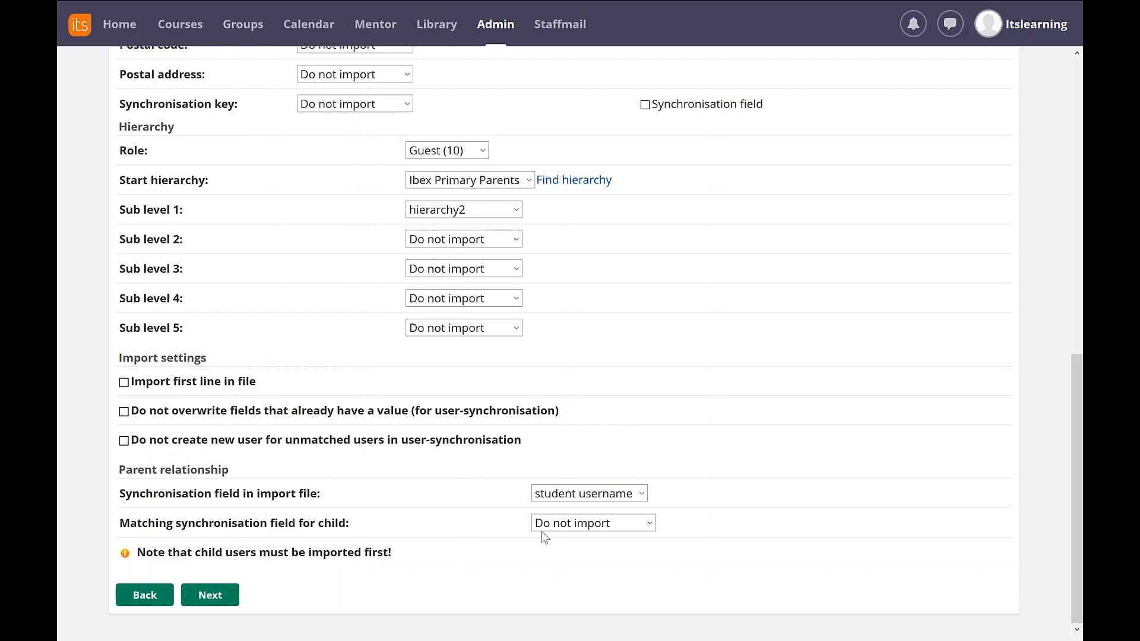
pyautogui.click(651, 523)
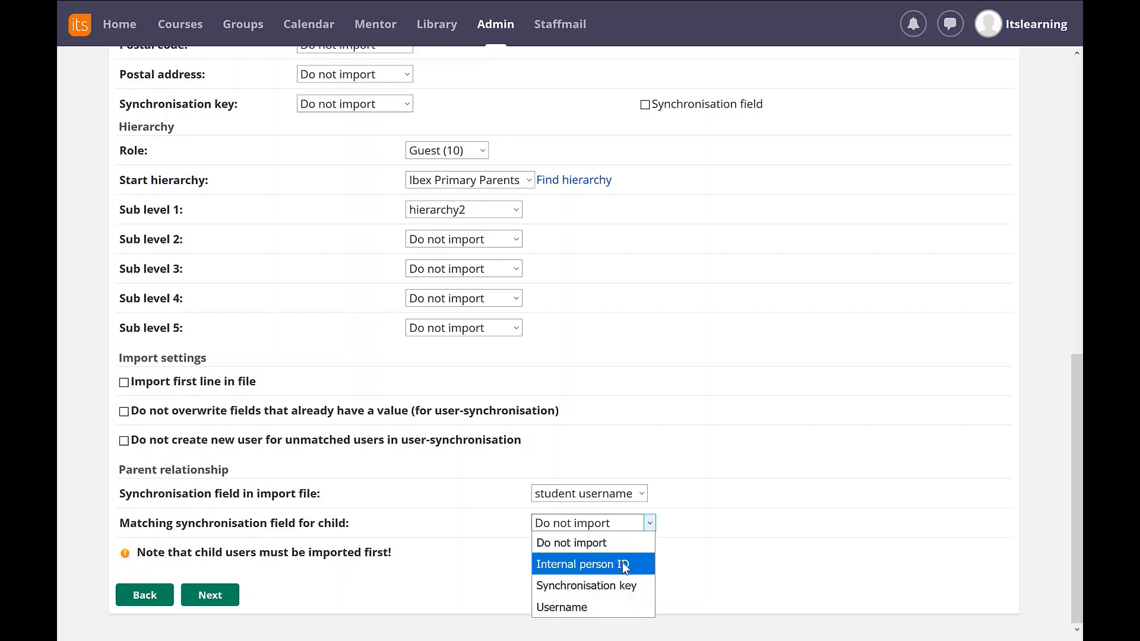
pyautogui.click(604, 607)
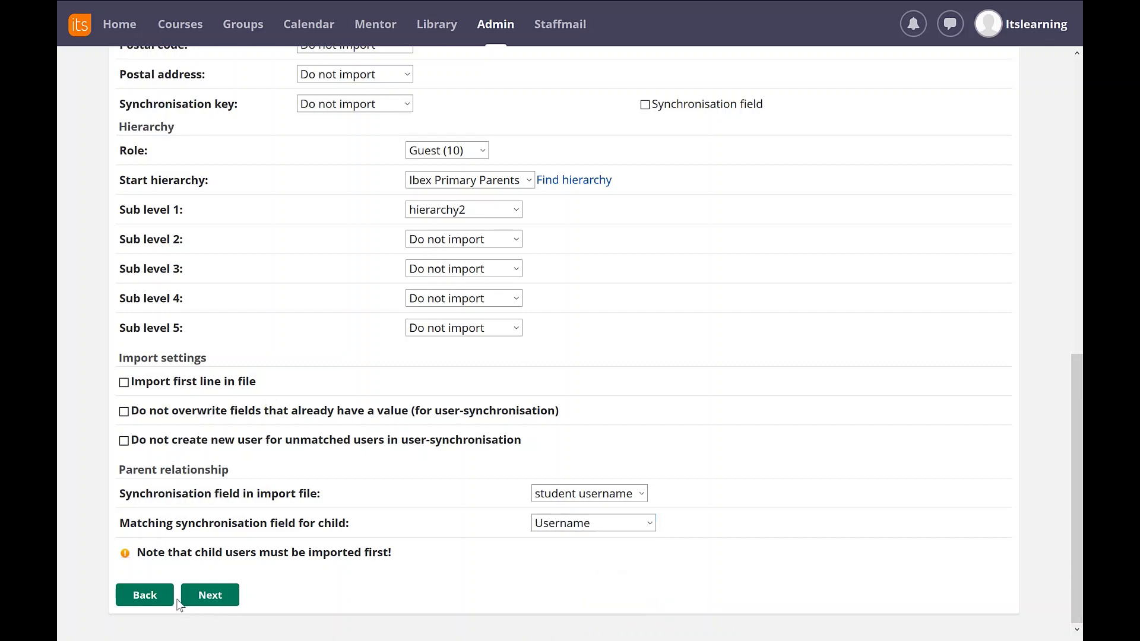
# Step: Pass the mapping and hierarchy previews, finish and confirm the import, then review the summary
pyautogui.click(220, 601)
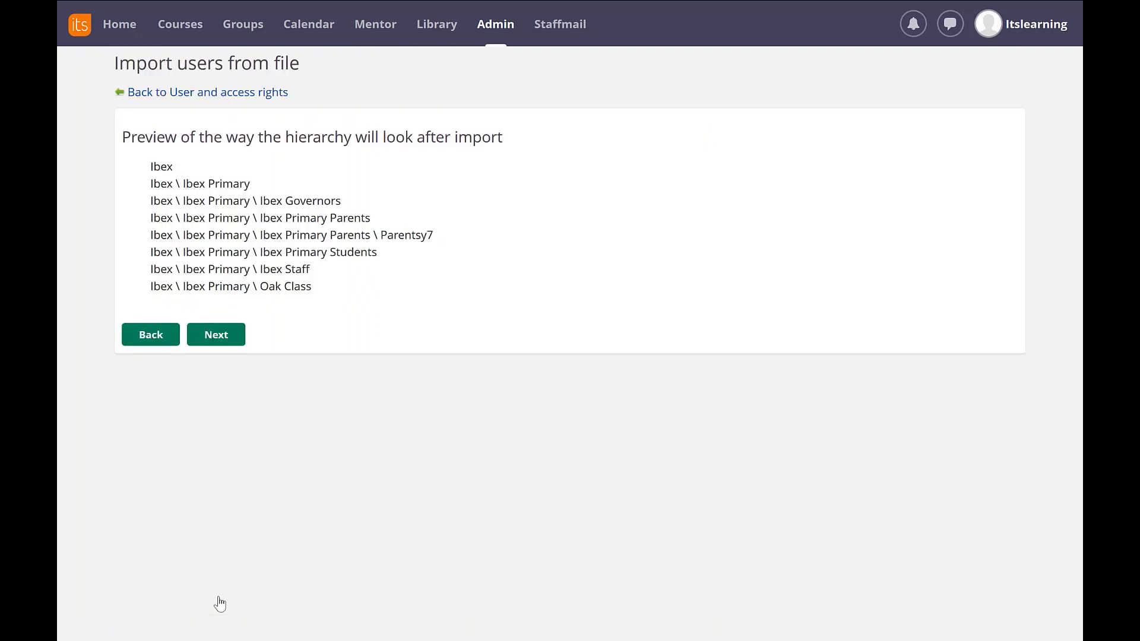
pyautogui.click(216, 337)
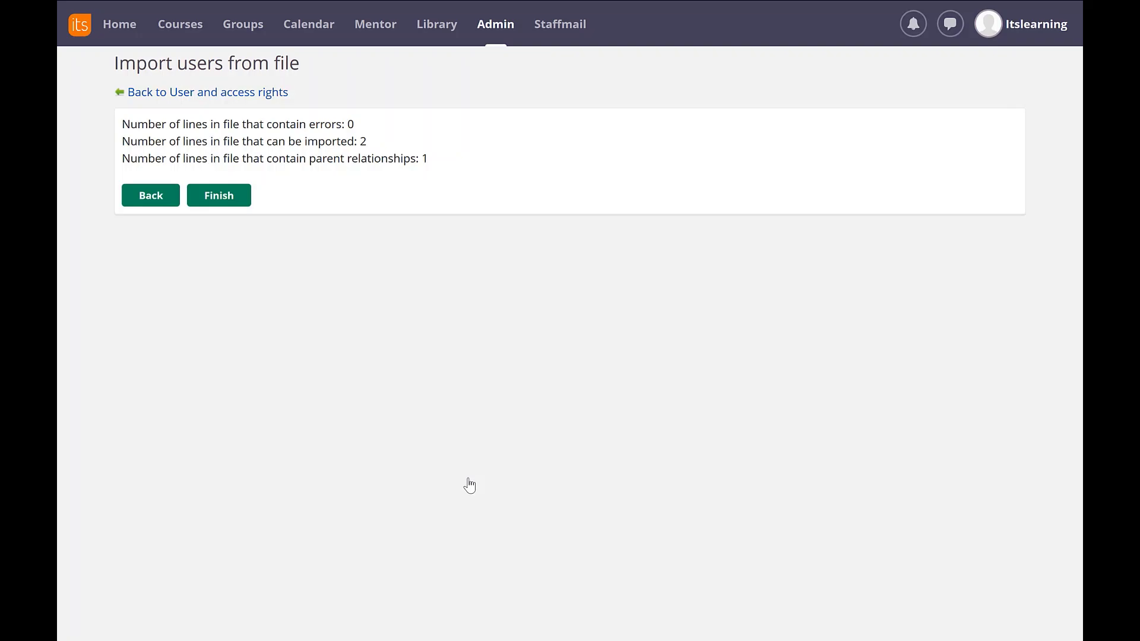
pyautogui.click(228, 201)
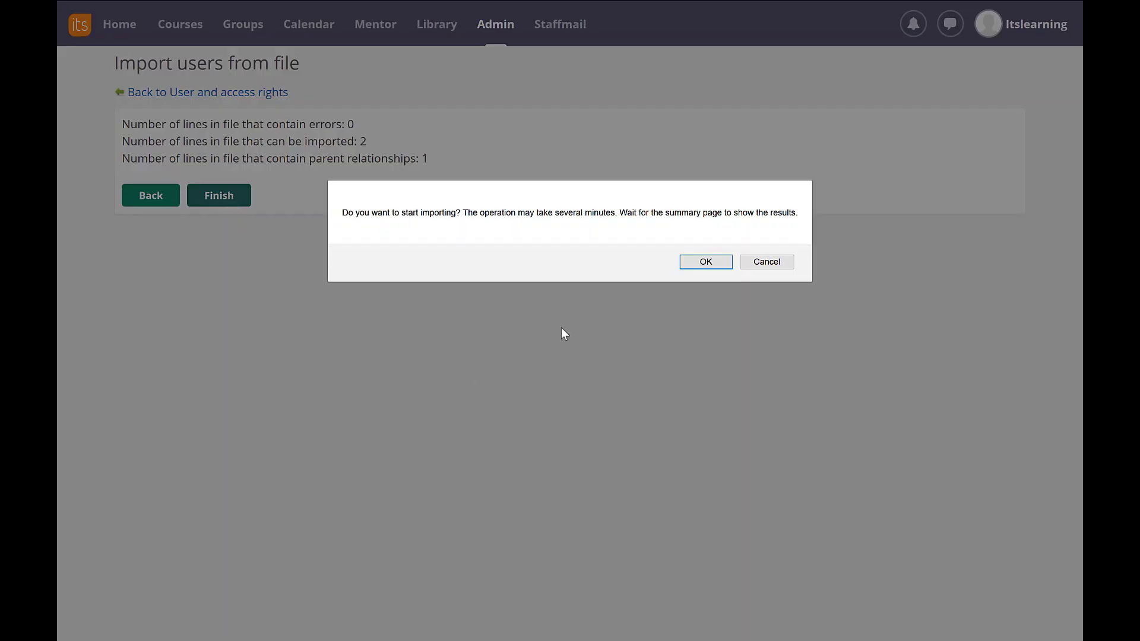
pyautogui.click(705, 262)
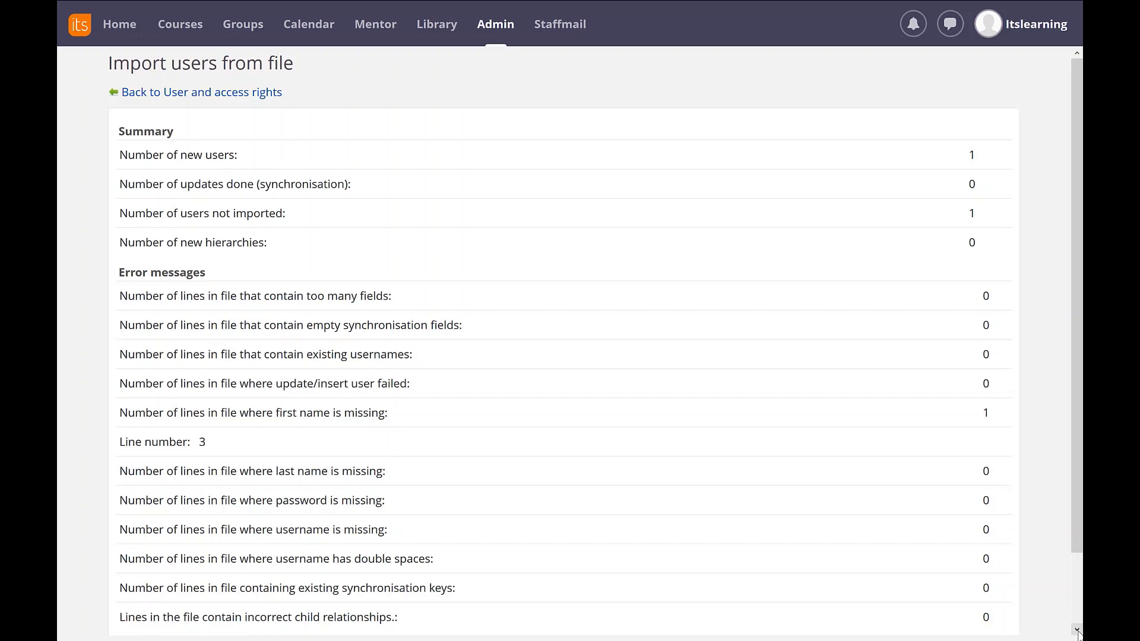
pyautogui.click(1077, 630)
pyautogui.click(1076, 631)
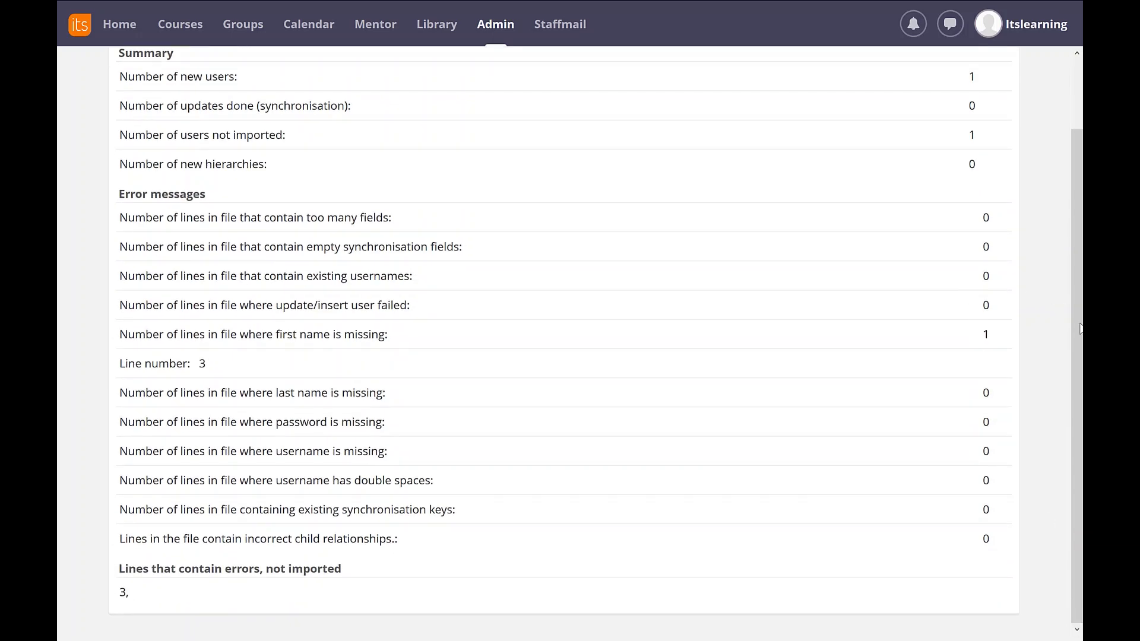
pyautogui.moveTo(1075, 308); pyautogui.dragTo(1058, 131)
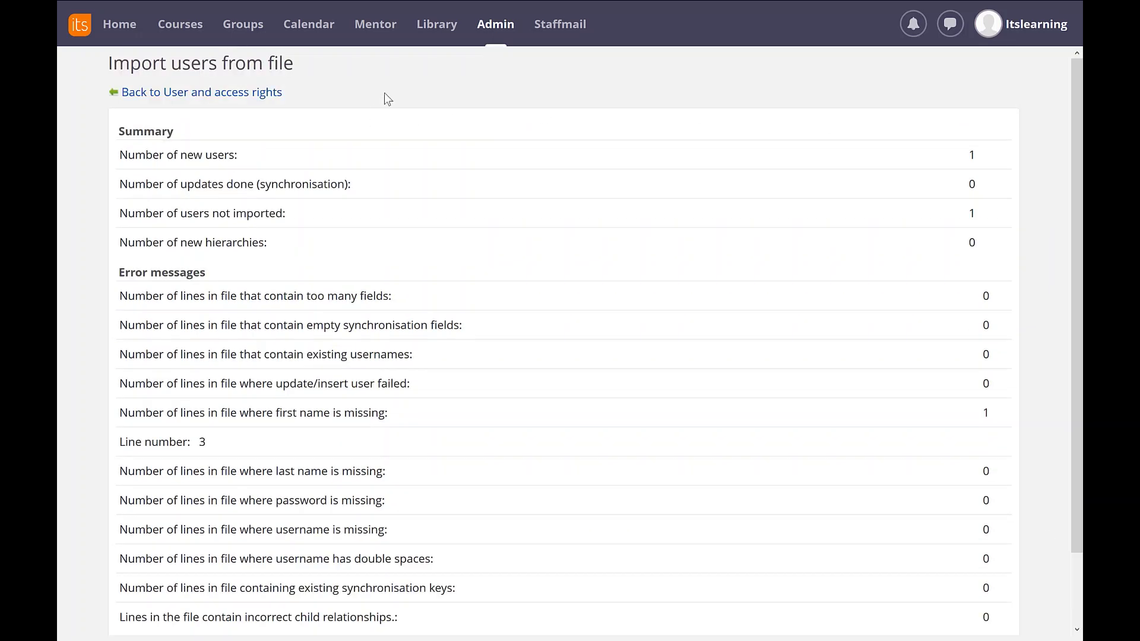
# Step: Search User and access rights for the student's username
pyautogui.click(497, 25)
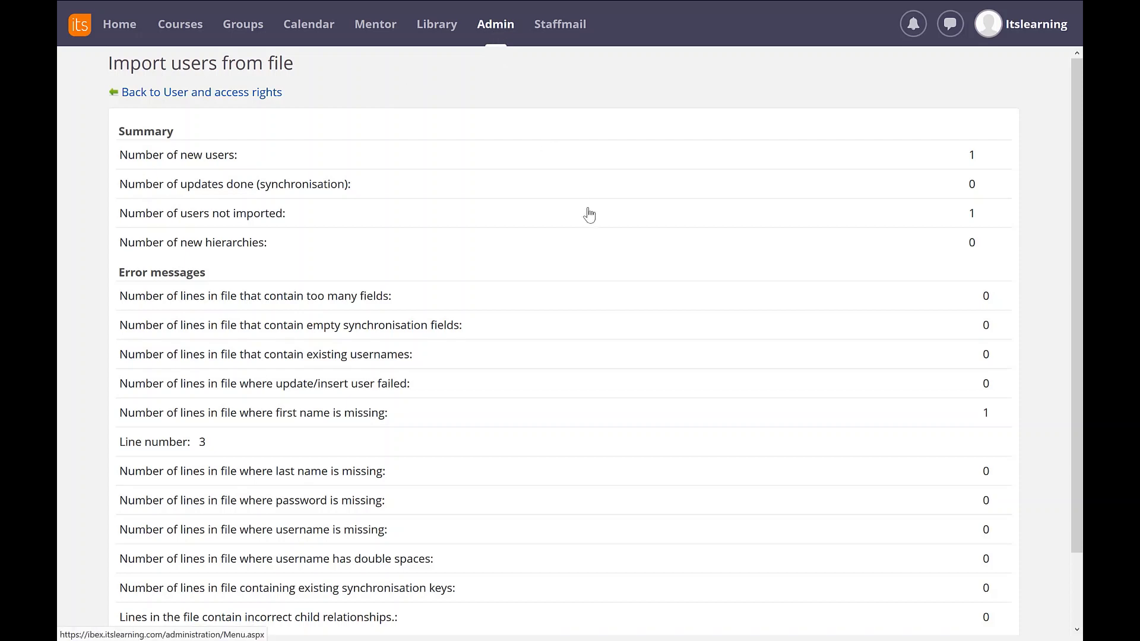
pyautogui.click(222, 171)
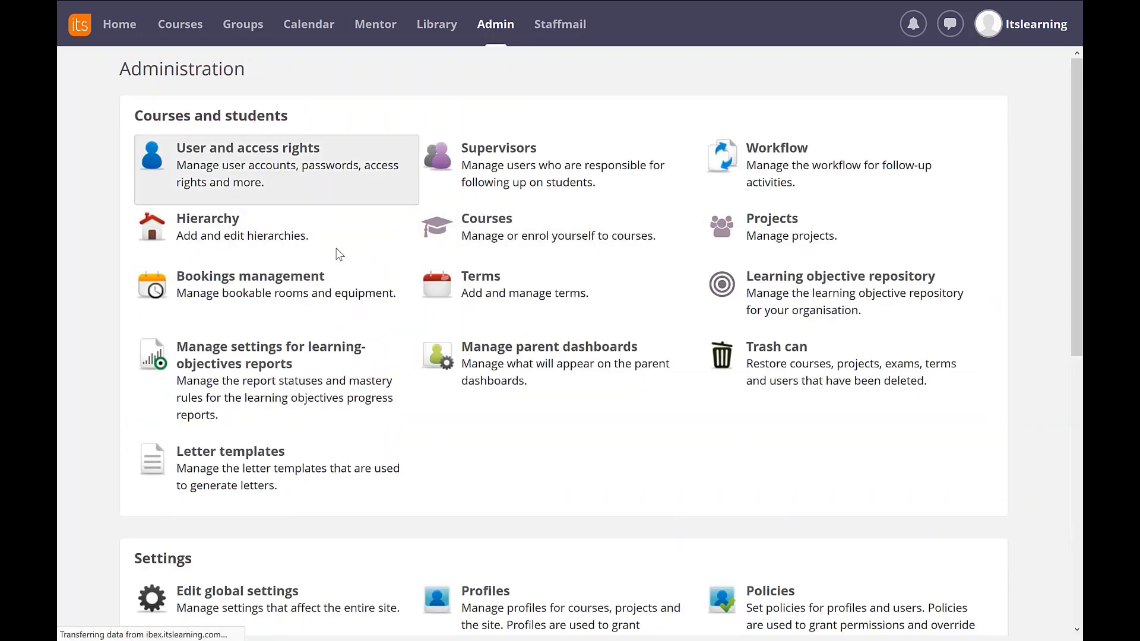
pyautogui.click(176, 258)
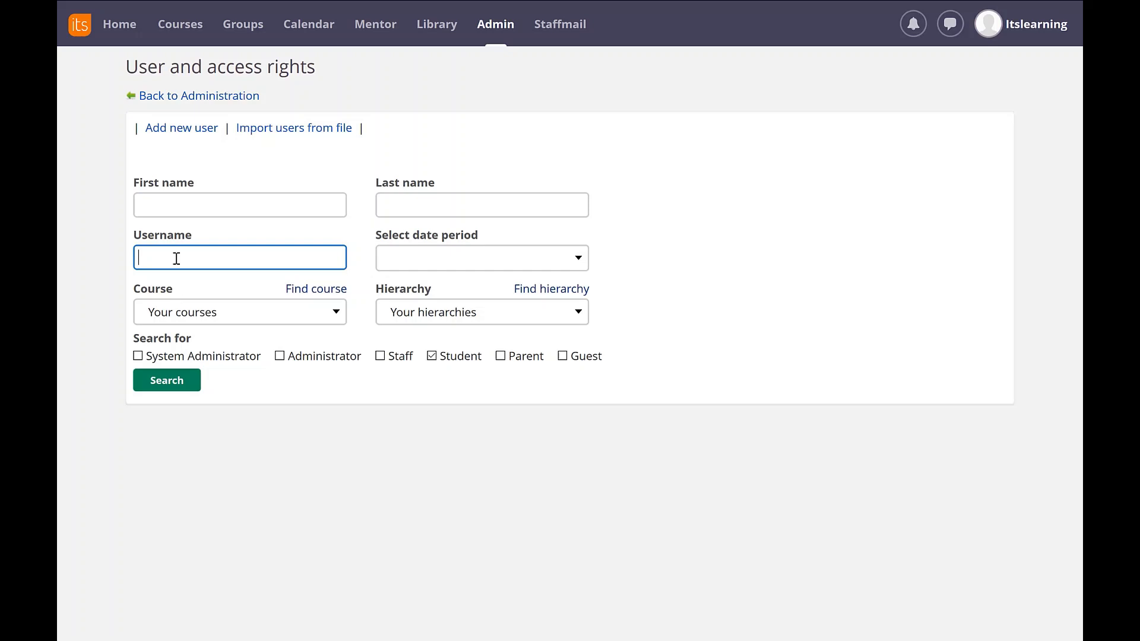
pyautogui.write('i4')
pyautogui.press('Return')
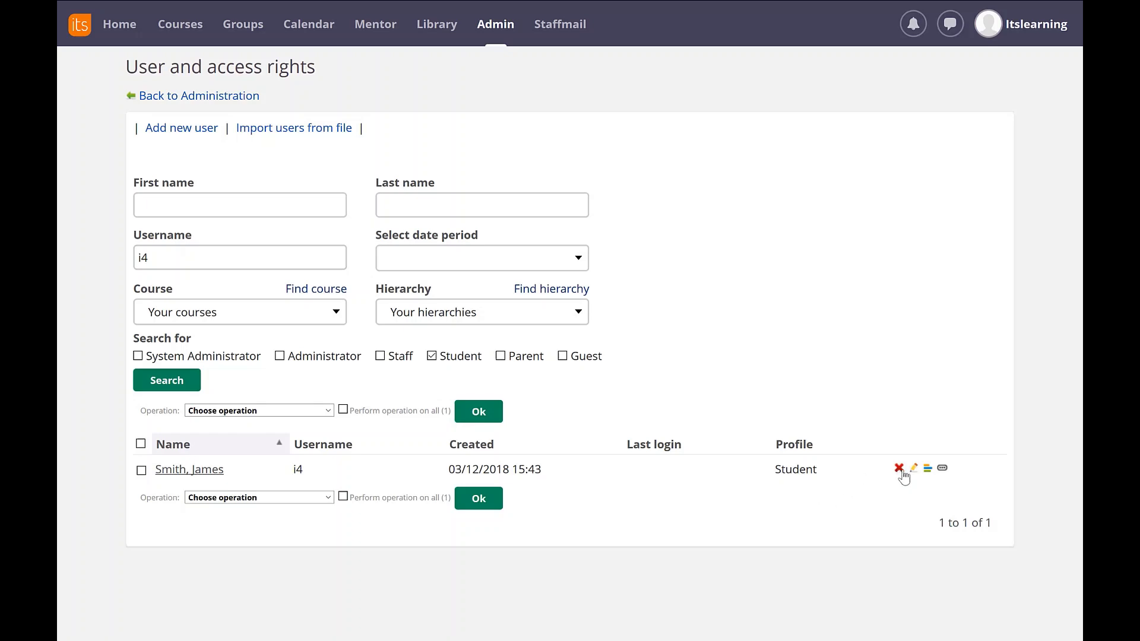
# Step: Check the student's Parent/Child tab for the new parent, then return to Admin
pyautogui.click(913, 473)
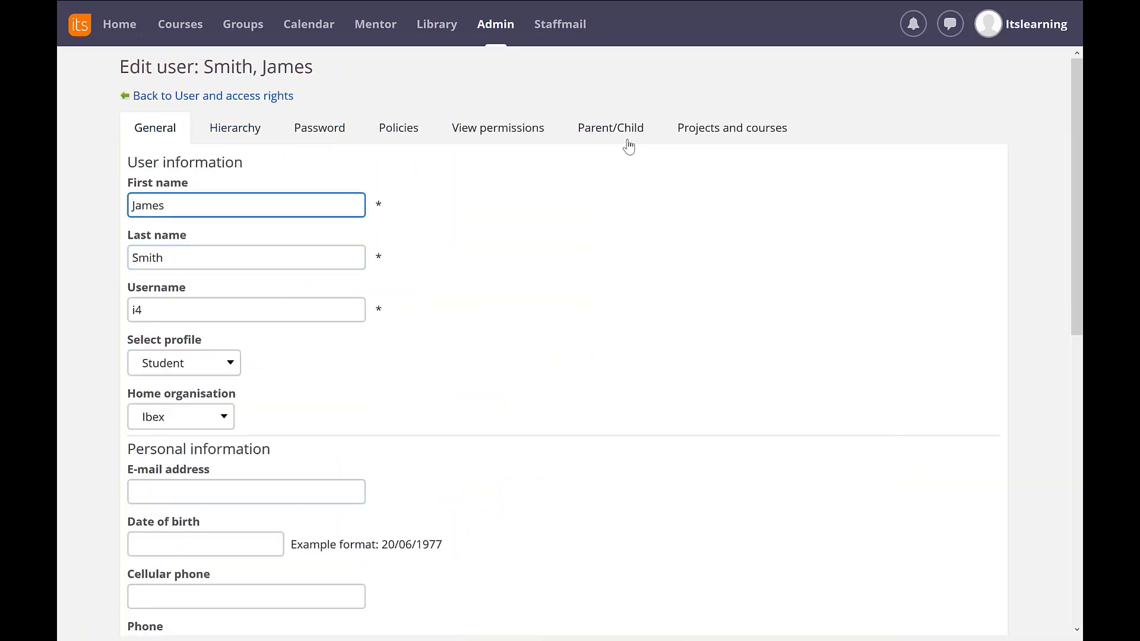
pyautogui.click(617, 137)
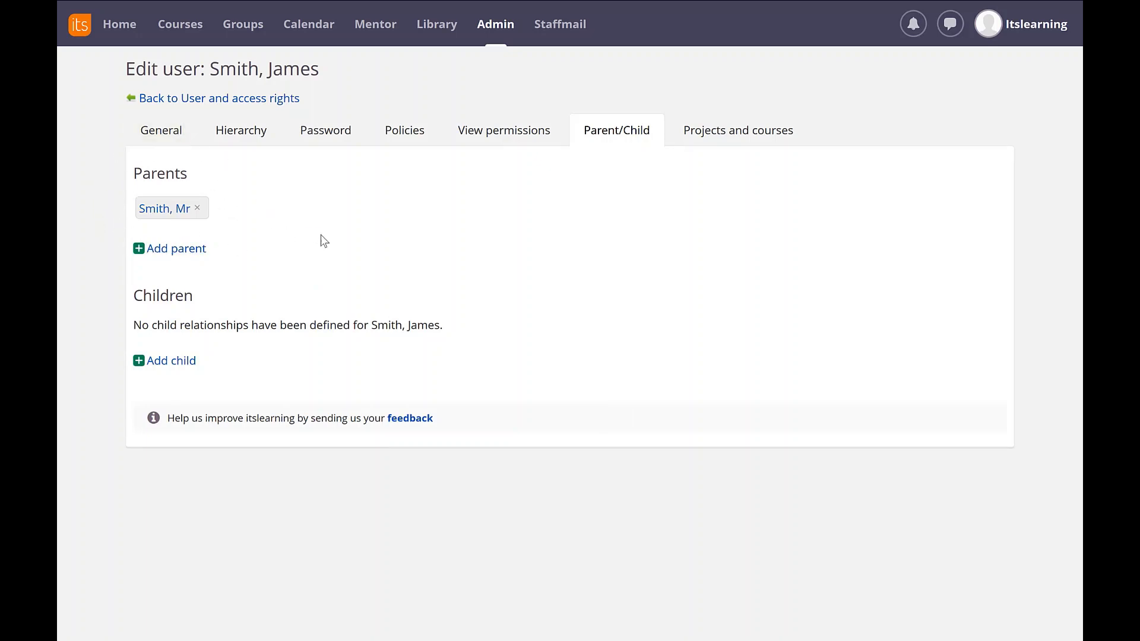
pyautogui.click(493, 27)
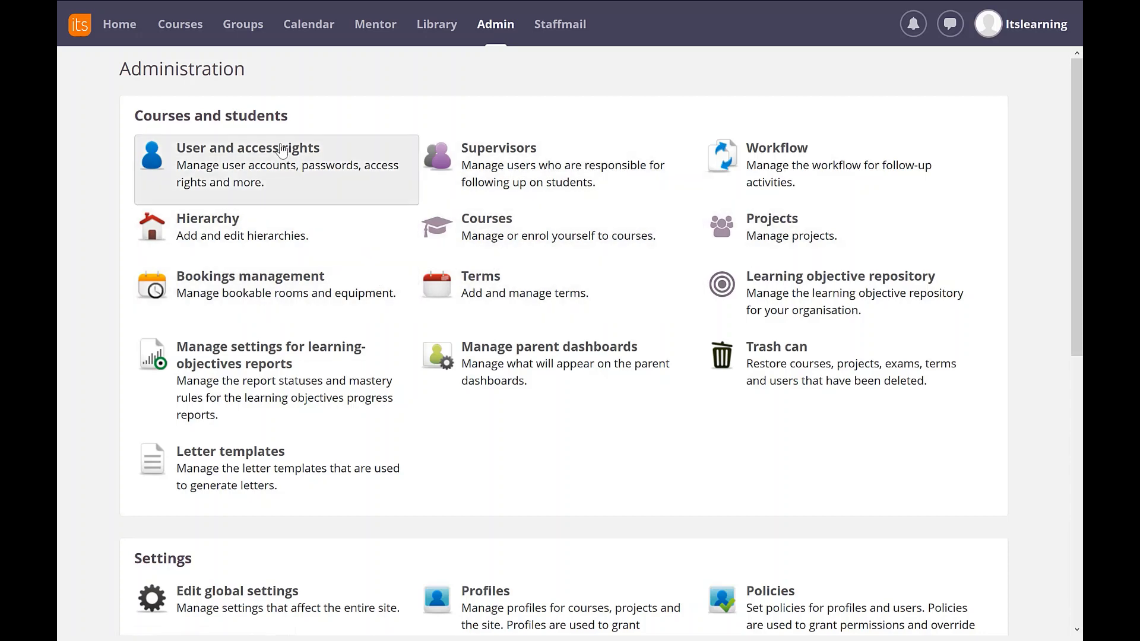
# Step: Search User and access rights for Parent profiles only in the Parentsy7 hierarchy under Ibex Primary Parents
pyautogui.click(318, 148)
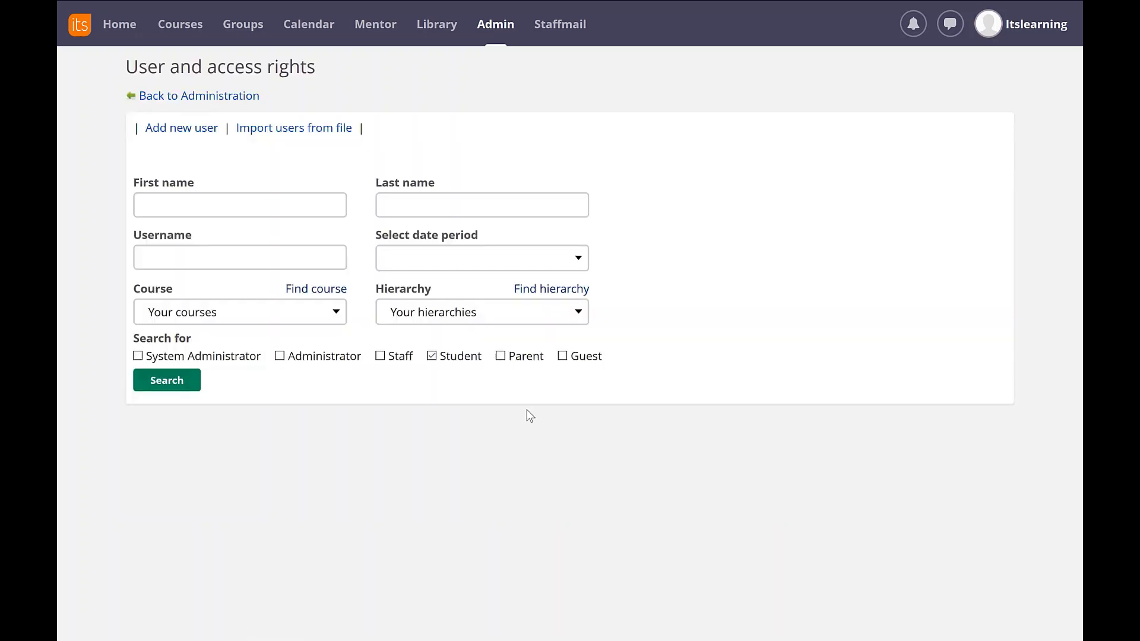
pyautogui.click(558, 291)
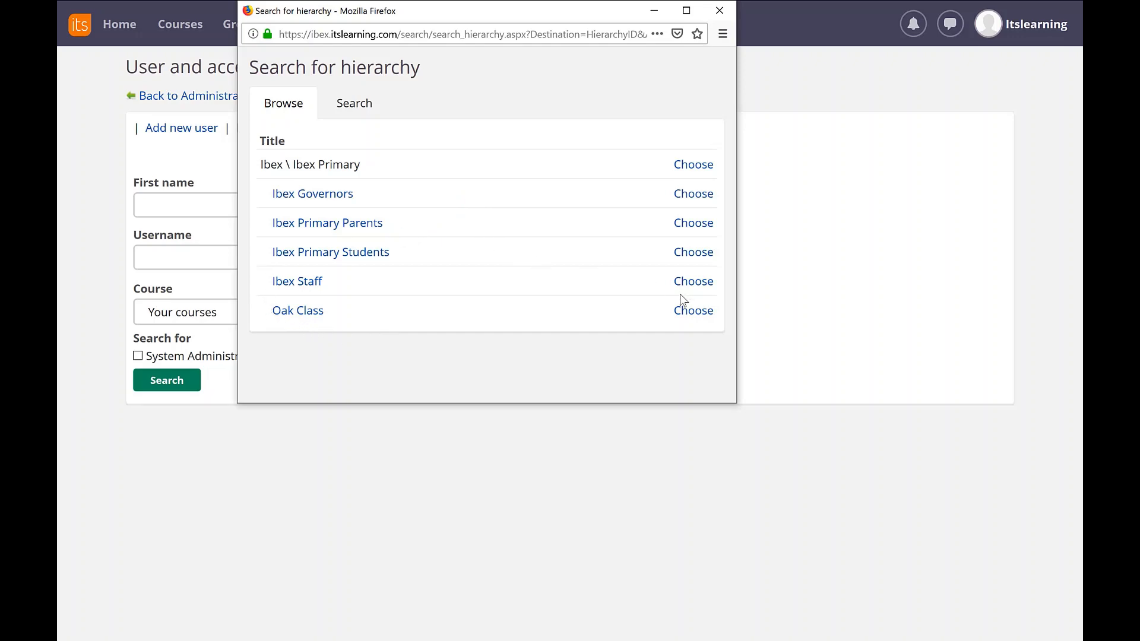
pyautogui.click(370, 225)
pyautogui.click(694, 225)
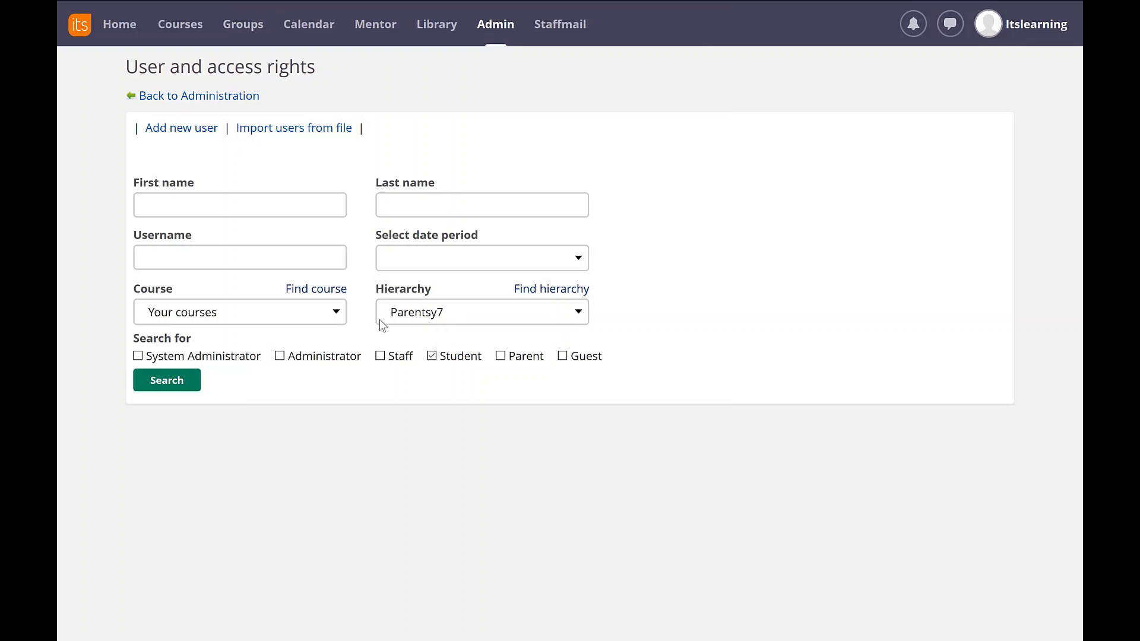
pyautogui.click(502, 357)
pyautogui.click(431, 356)
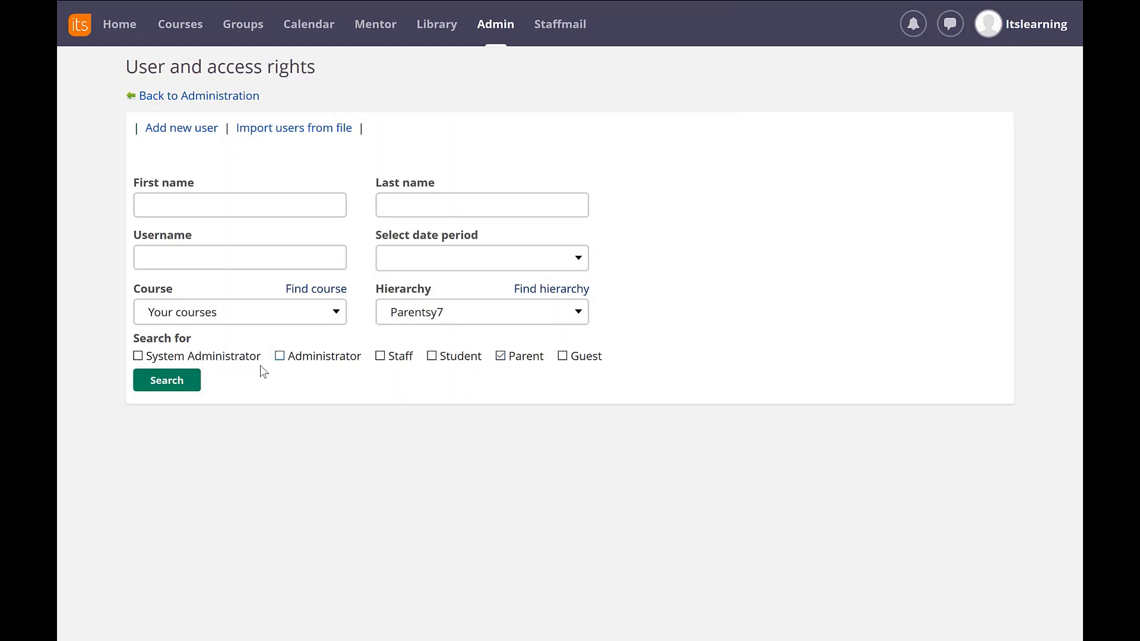
pyautogui.click(195, 383)
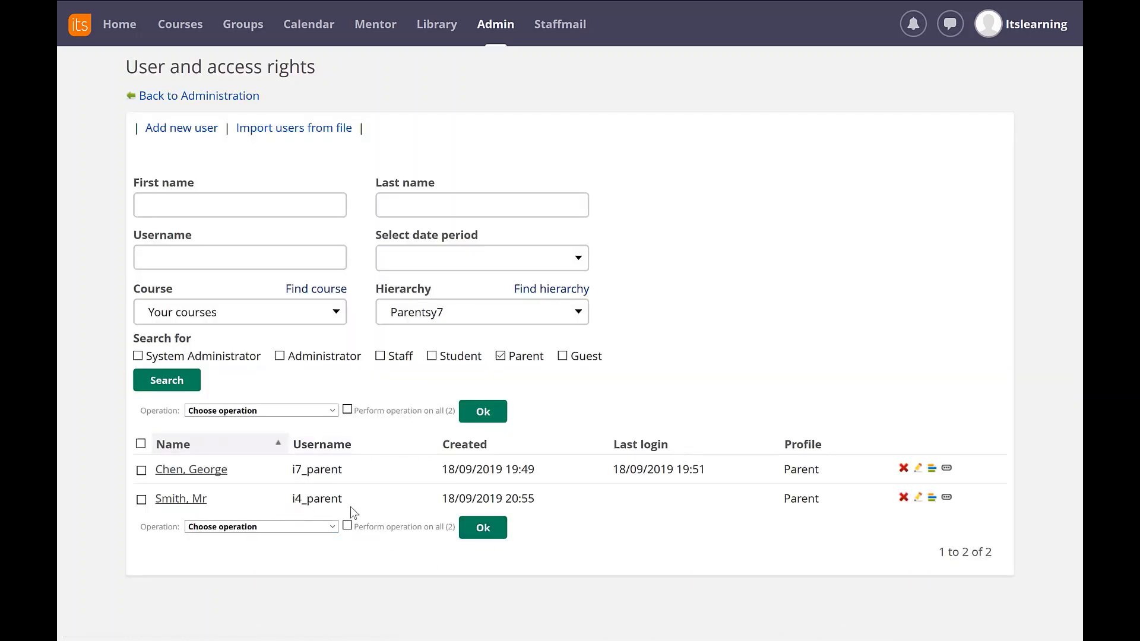
# Step: Log out of the administrator account and sign in with the imported parent's username and password
pyautogui.click(1048, 29)
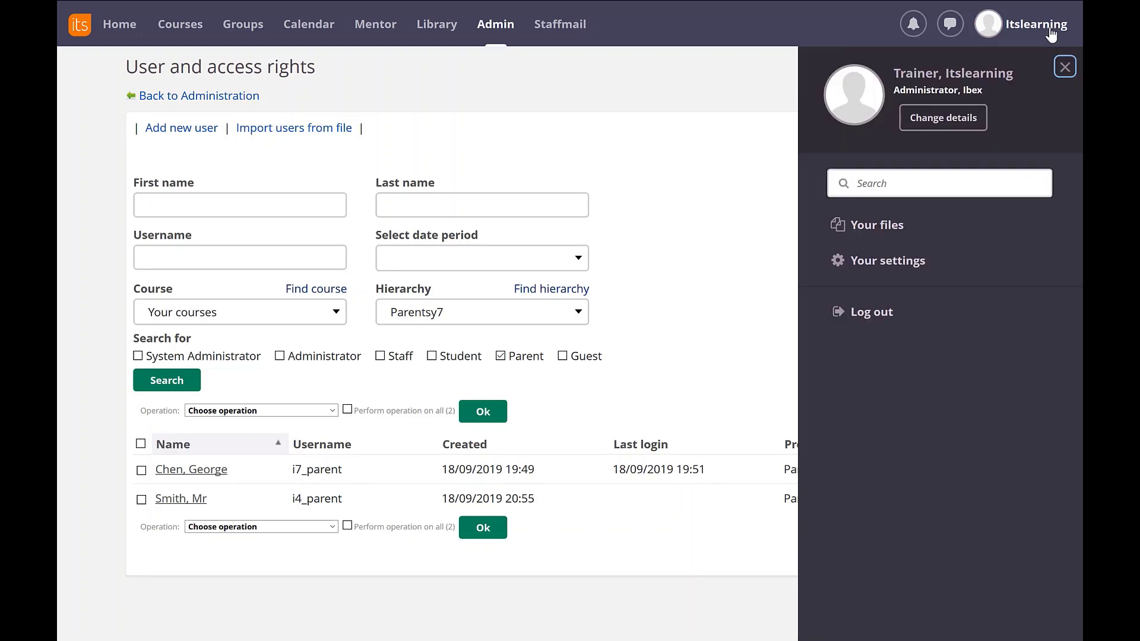
pyautogui.click(871, 316)
pyautogui.write('i4')
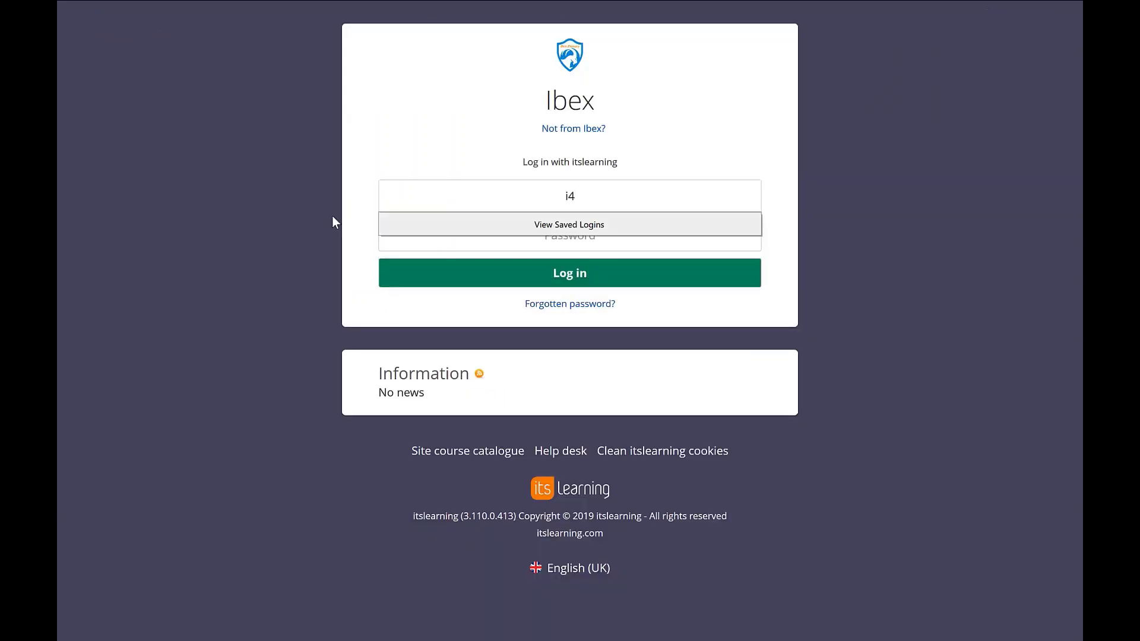
pyautogui.write('_parent')
pyautogui.click(407, 133)
pyautogui.click(568, 243)
pyautogui.write('****')
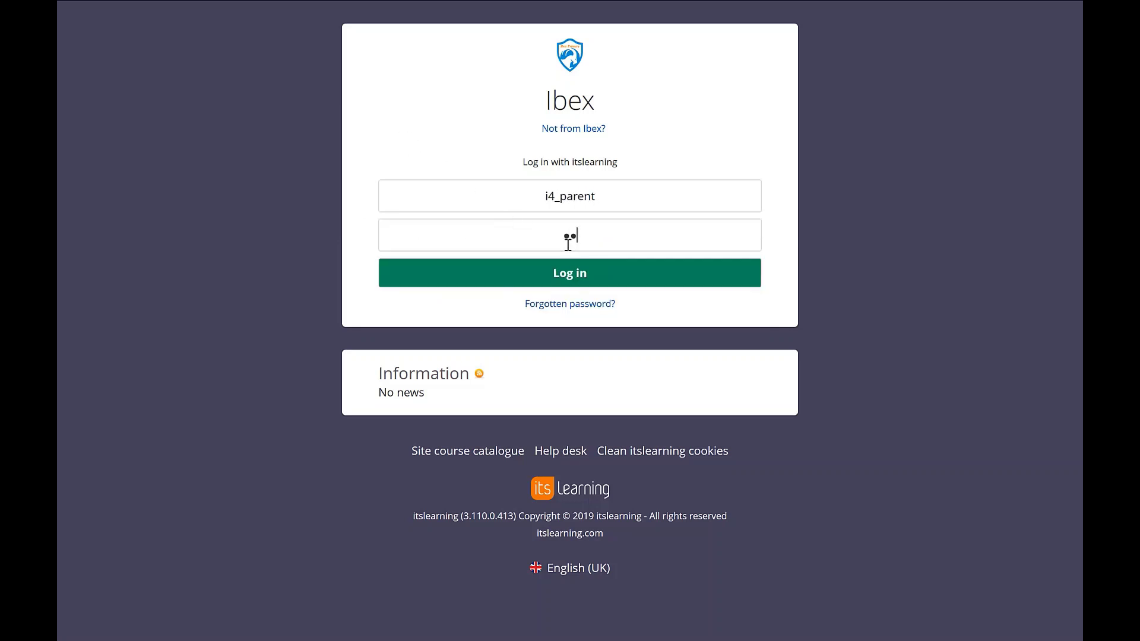
pyautogui.press('Return')
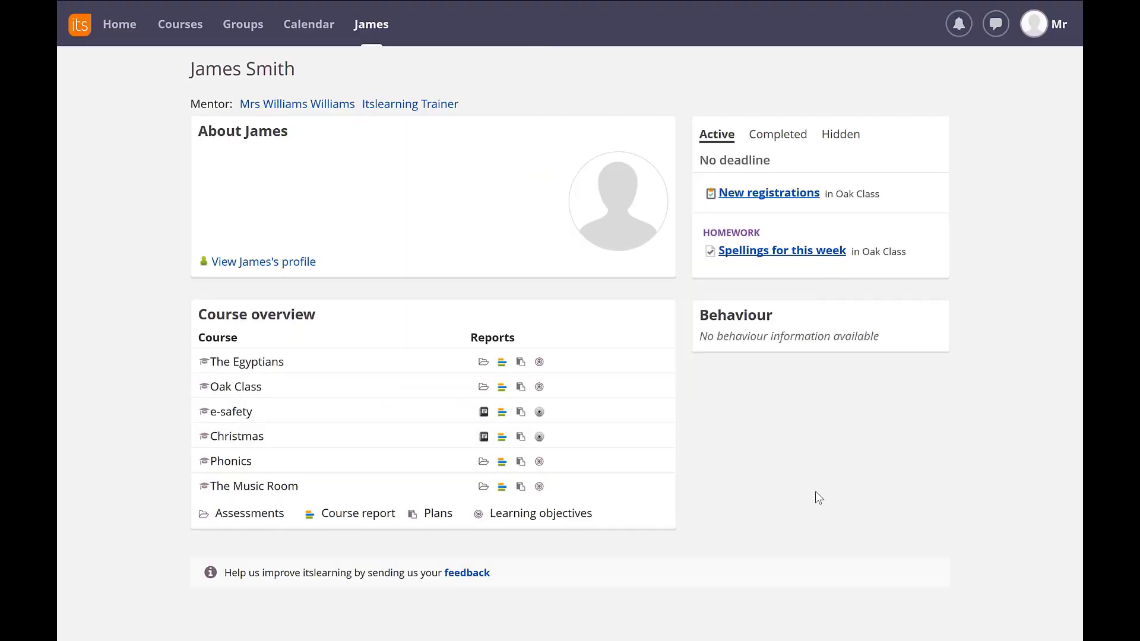